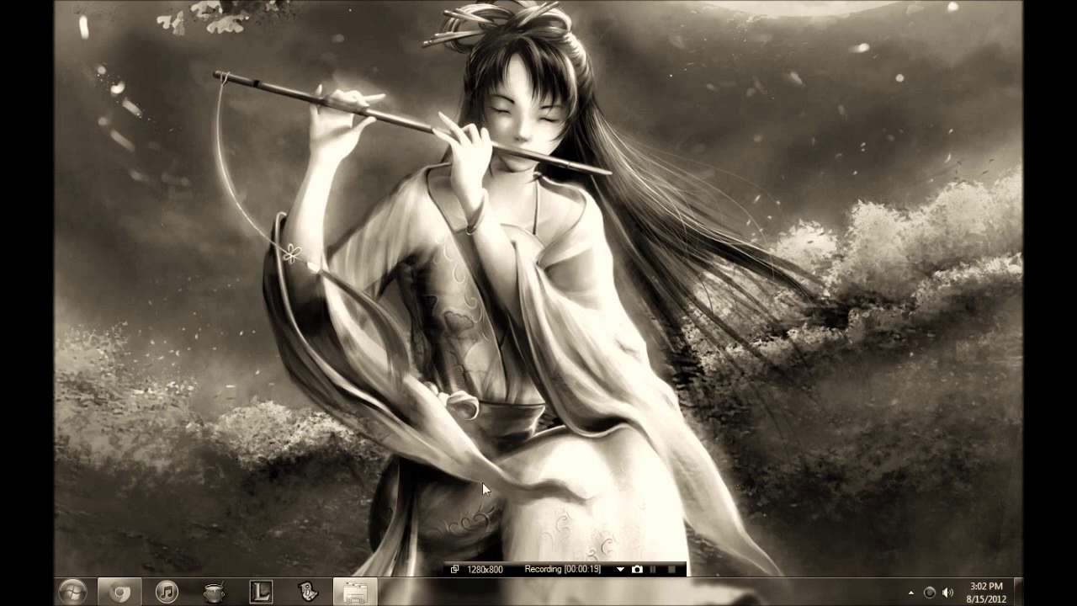
Step: Switch to the browser and review the Summary section of the LoL Item Changer forum post
click(111, 594)
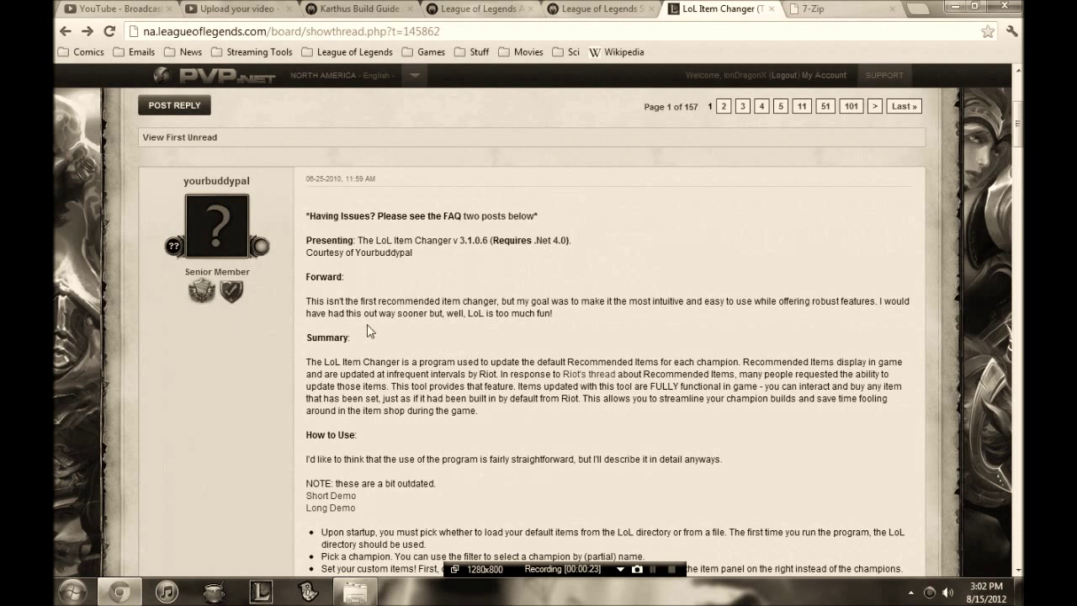
drag(306, 335, 310, 429)
click(493, 418)
click(308, 333)
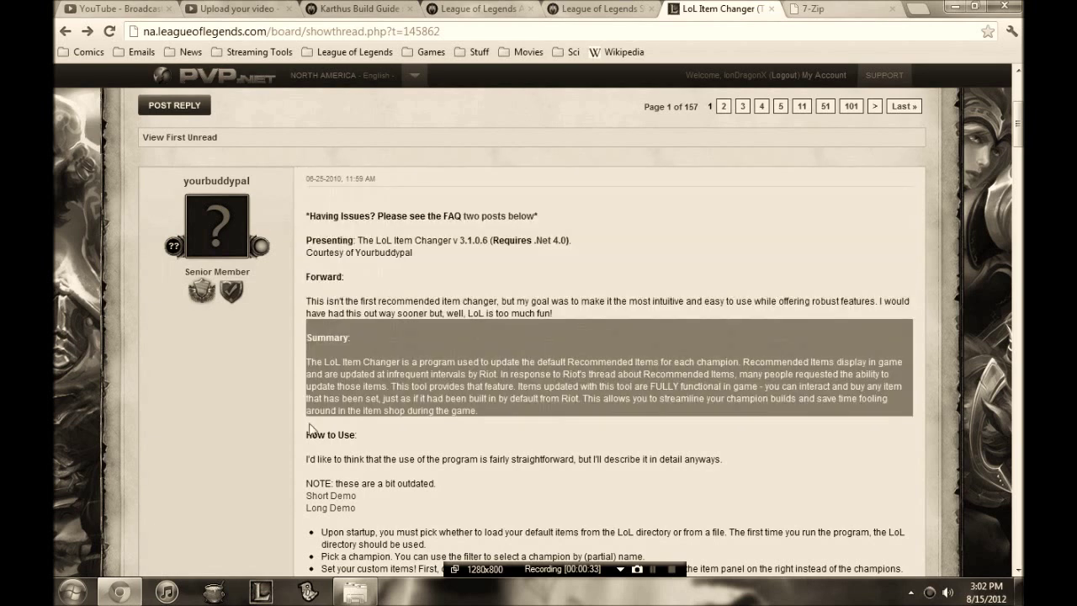
click(310, 428)
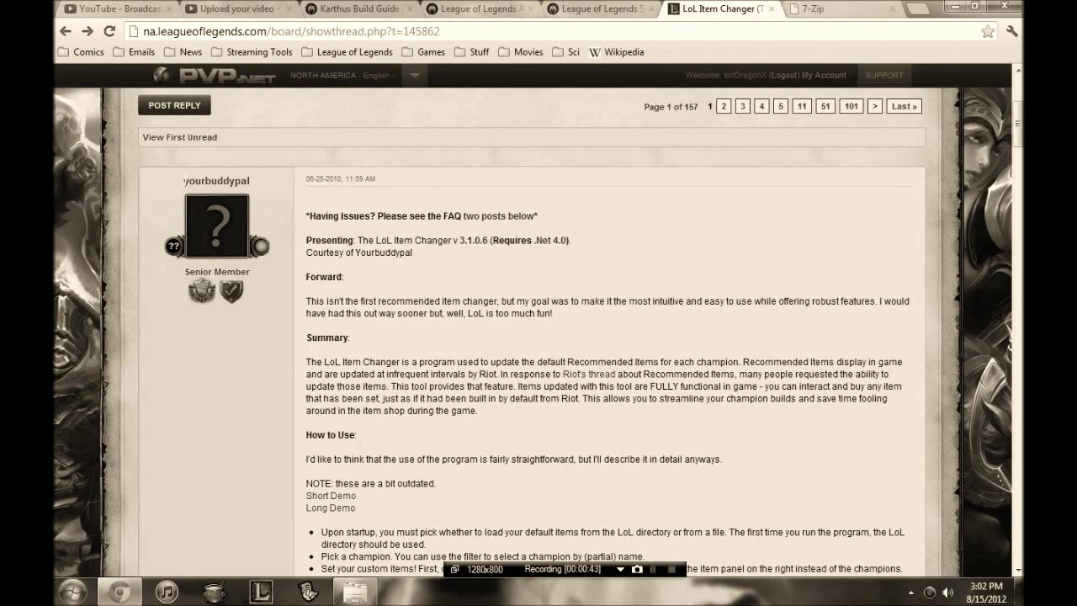
Step: Examine the forum post's author, the program's name and version, and its .Net requirement
drag(184, 182, 253, 185)
click(254, 187)
drag(373, 241, 451, 240)
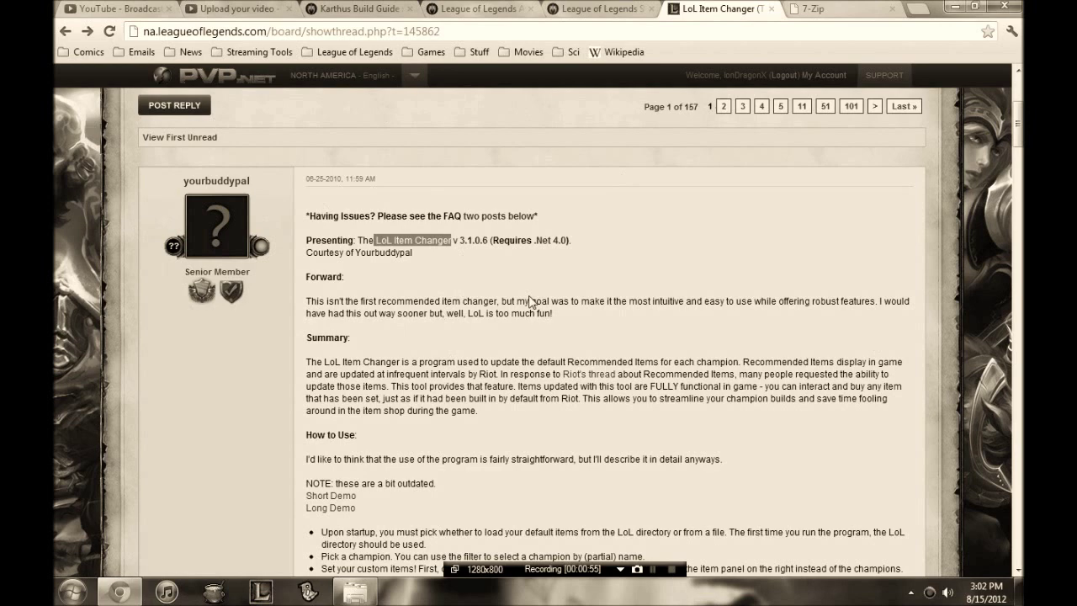
click(569, 316)
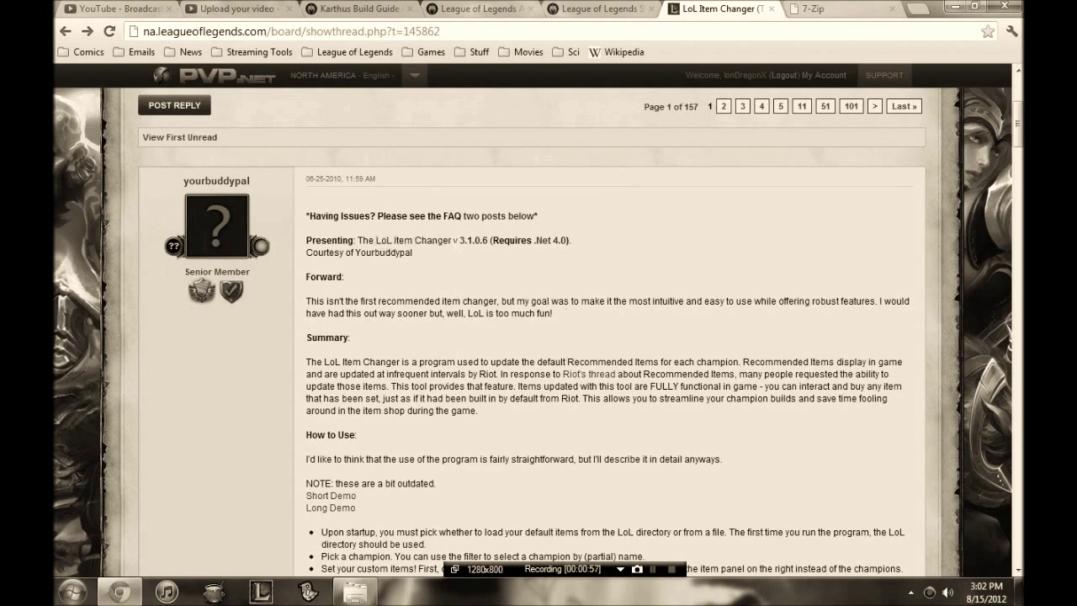
drag(452, 240, 490, 240)
click(508, 241)
mouse_move(531, 240)
mouse_down()
mouse_move(572, 241)
mouse_move(528, 241)
mouse_up()
click(579, 246)
click(529, 241)
Step: View the 7-Zip download page and minimize the browser
click(836, 18)
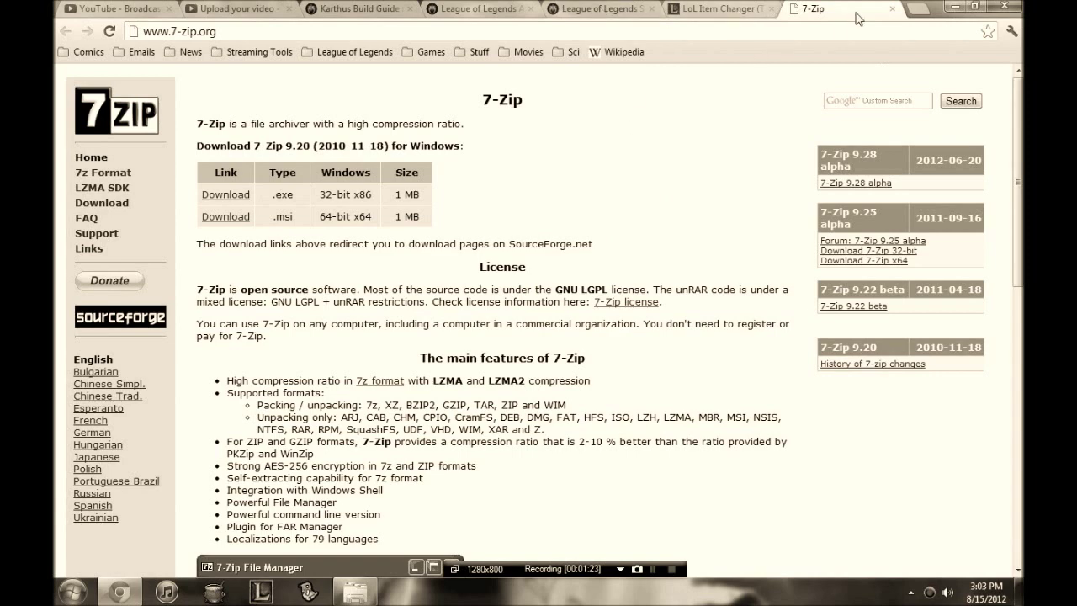
click(951, 7)
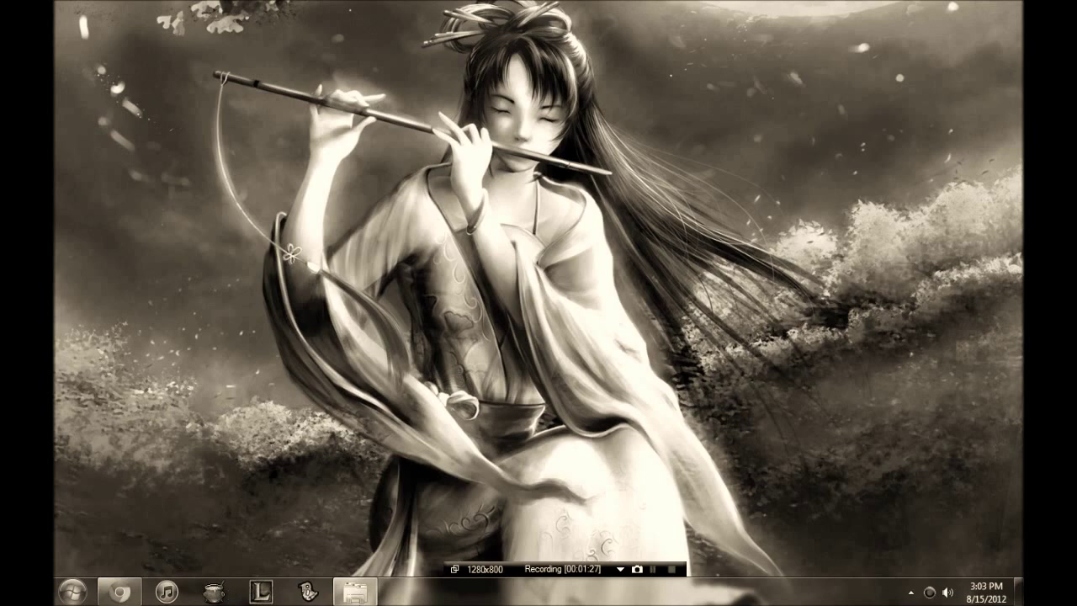
Step: Locate the LoLRecommendedItems application in the LoLItemChanger documents folder and close the folder window
mouse_move(355, 597)
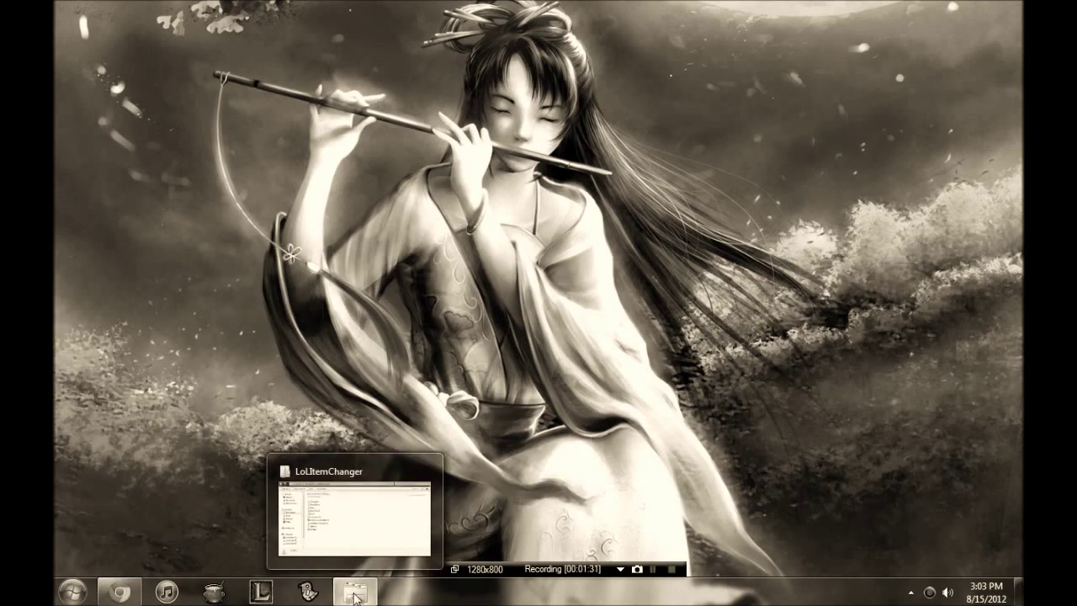
click(355, 597)
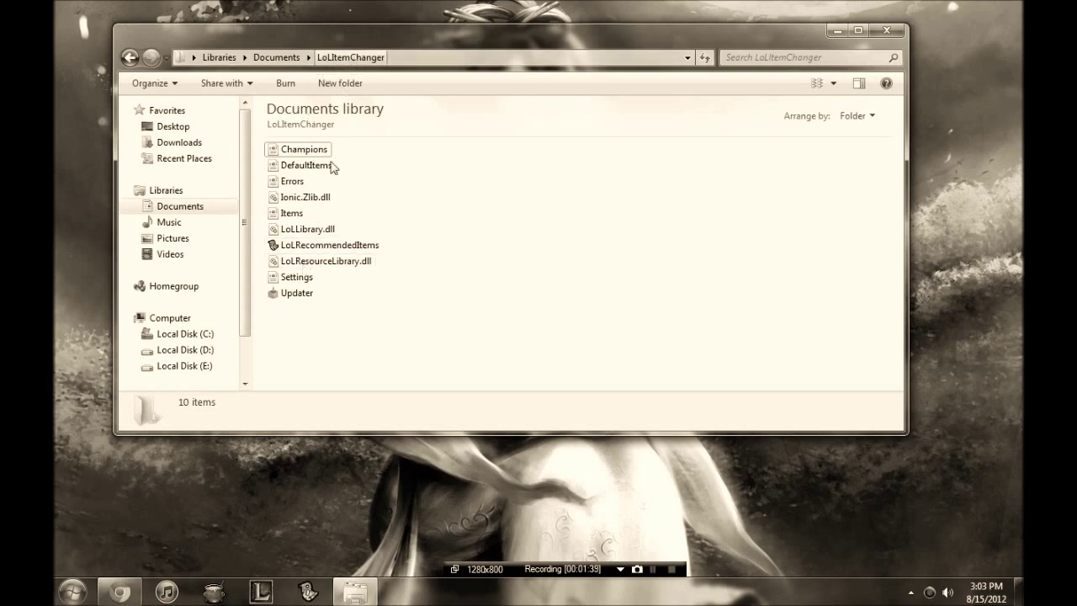
click(278, 248)
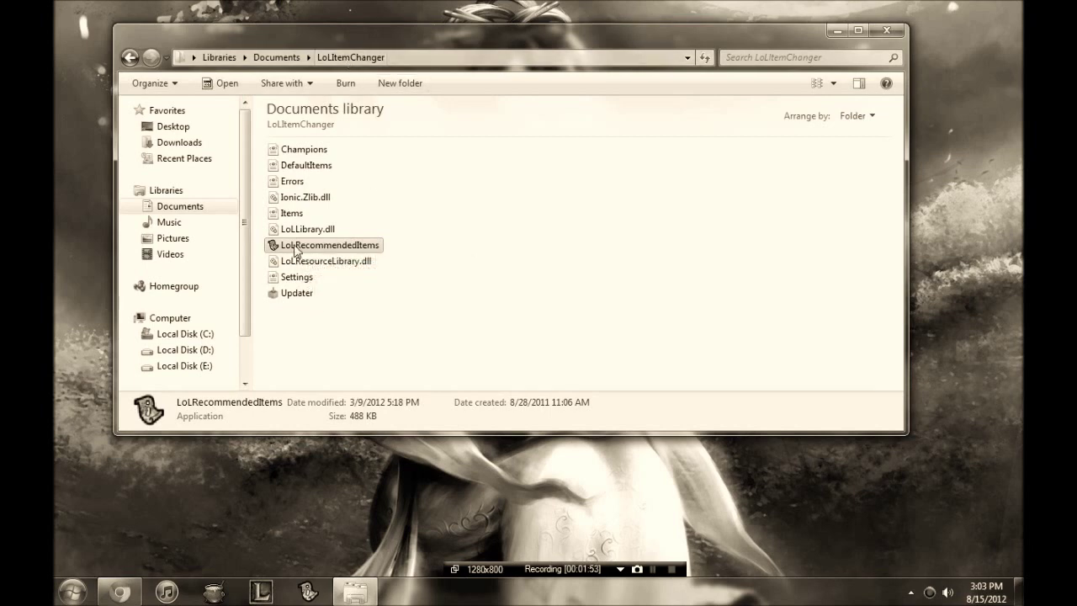
mouse_move(296, 251)
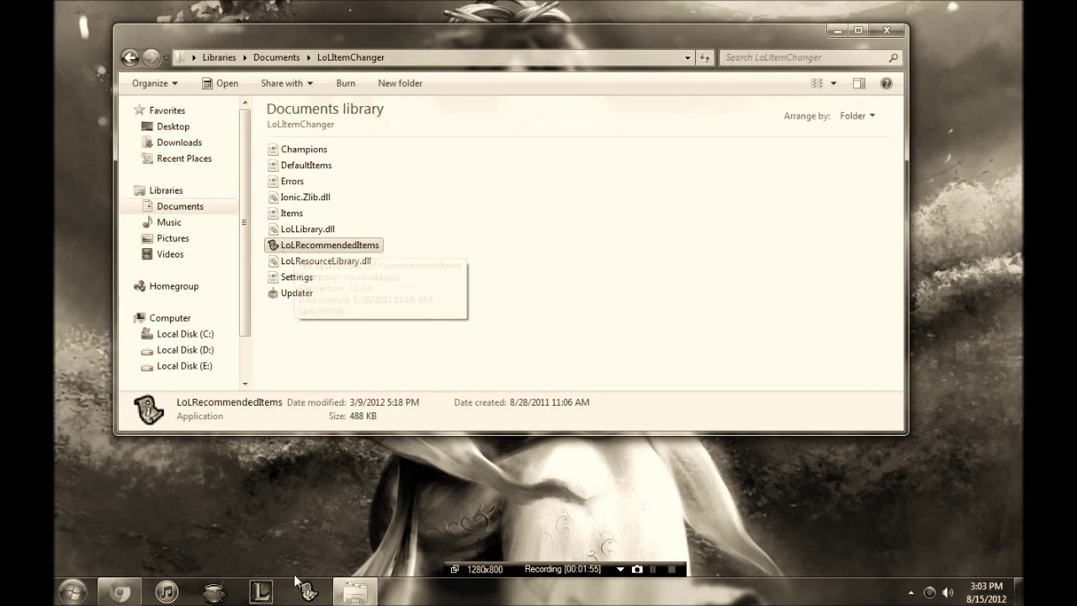
click(64, 590)
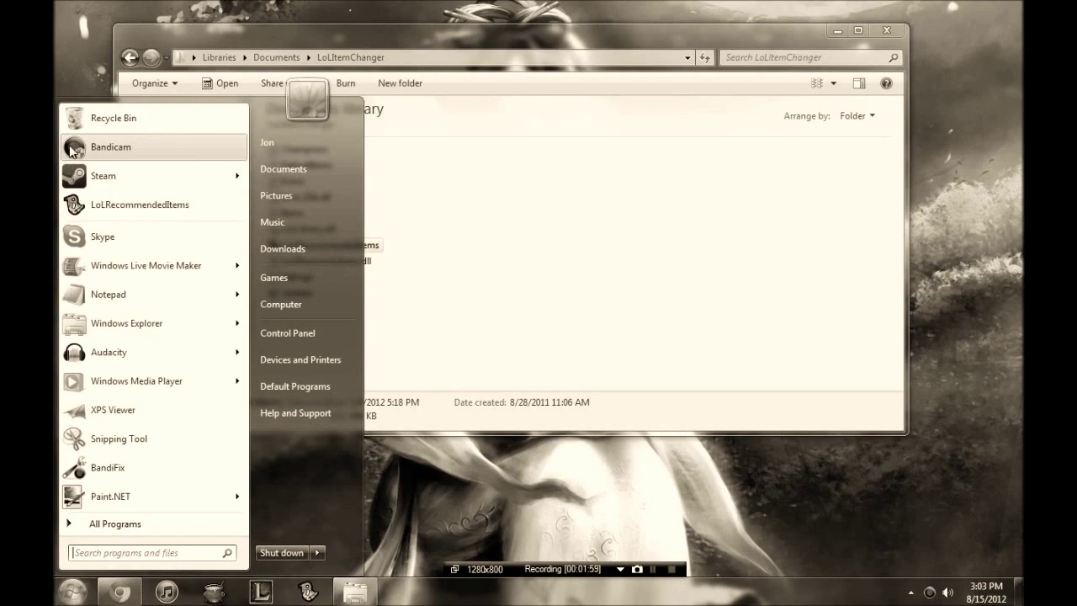
click(64, 591)
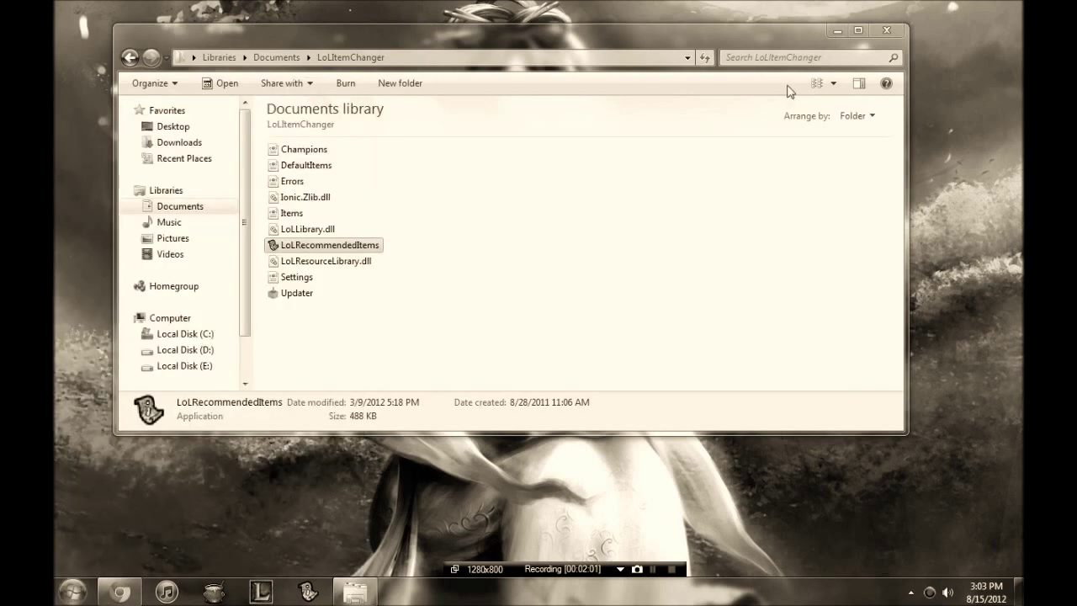
click(888, 32)
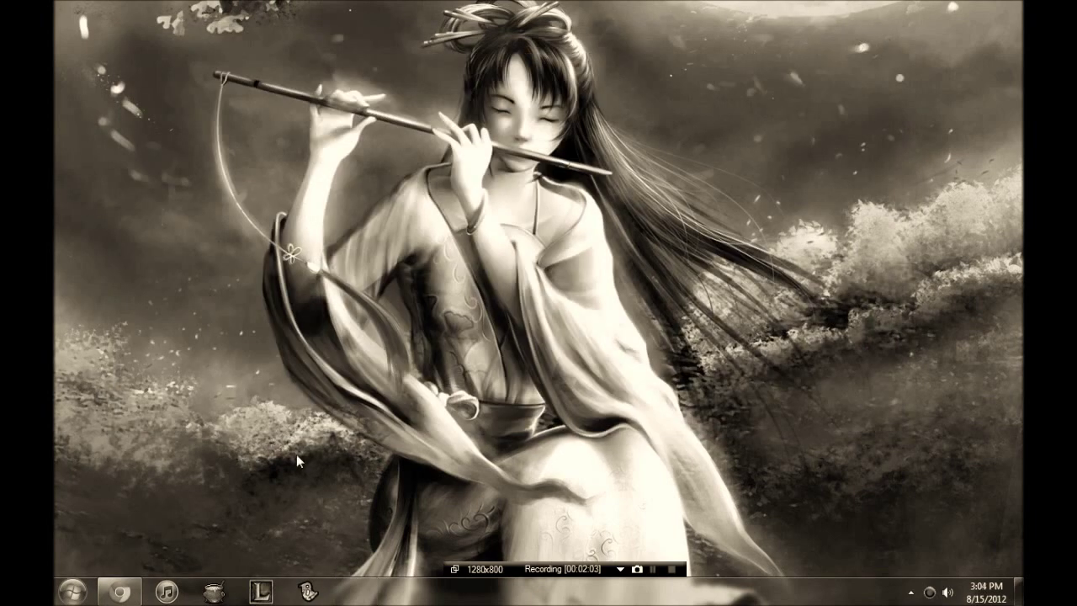
Step: Launch LoLRecommendedItems and load the Default Recommended Items as its data
click(310, 592)
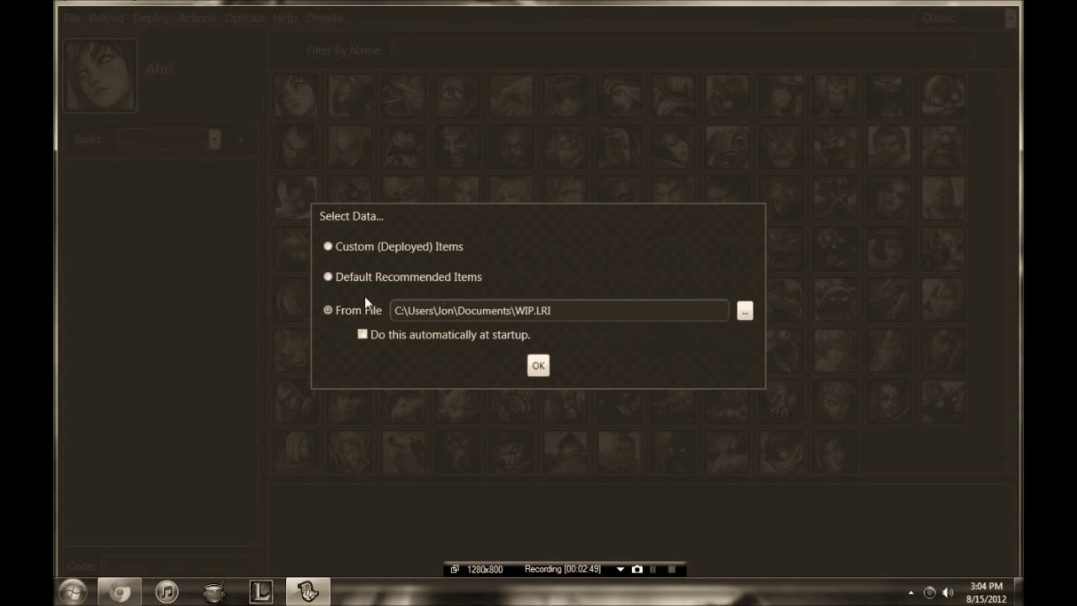
click(328, 277)
click(328, 247)
click(334, 278)
click(335, 249)
click(327, 277)
click(538, 365)
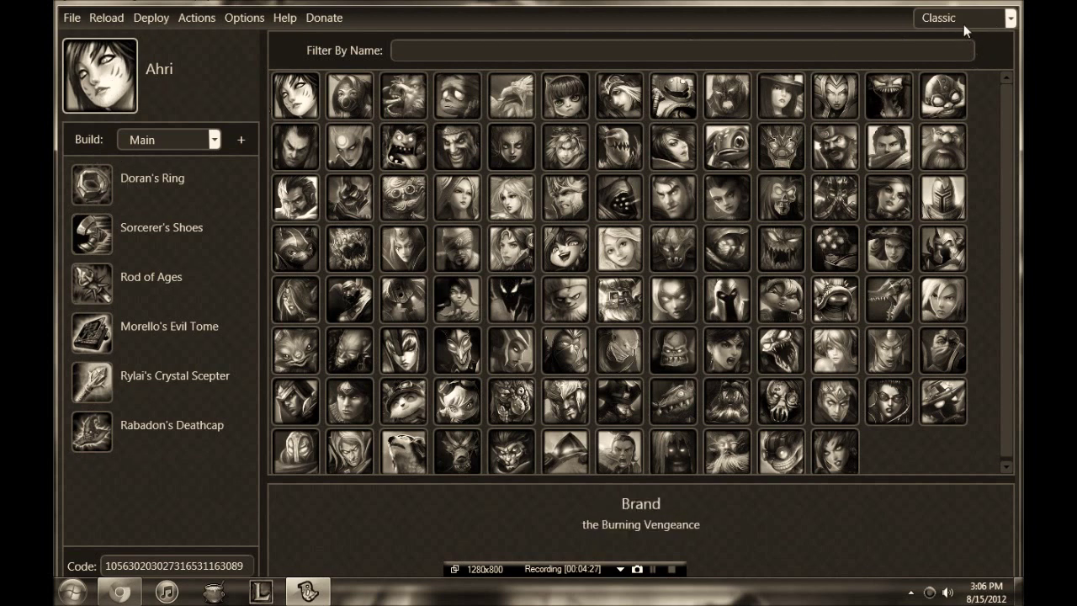
Step: Compare Ahri's recommended items in Dominion and Classic modes, ending on Classic
click(1006, 19)
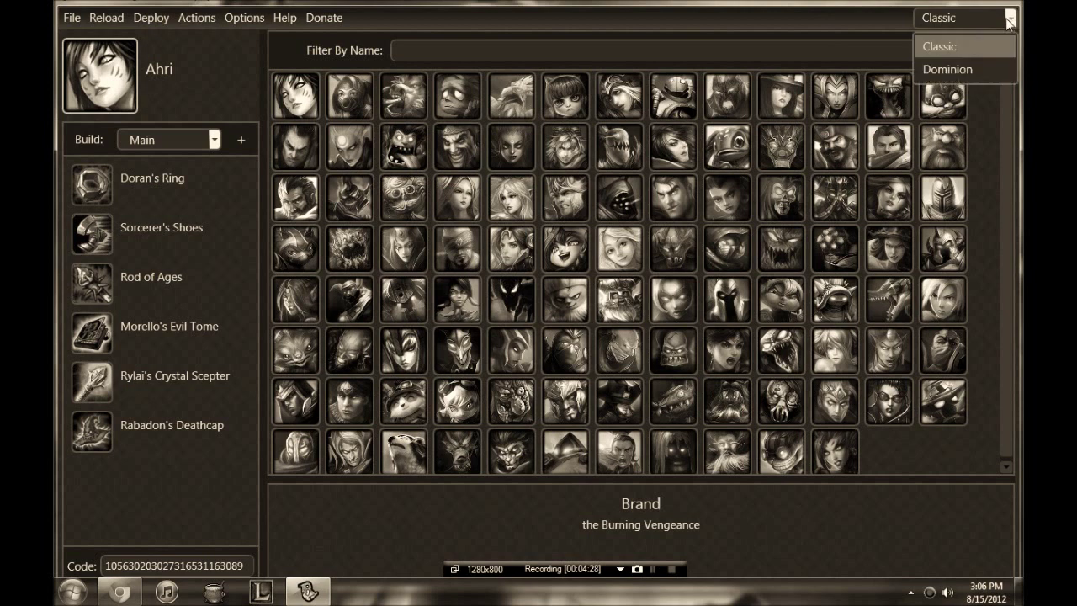
click(967, 71)
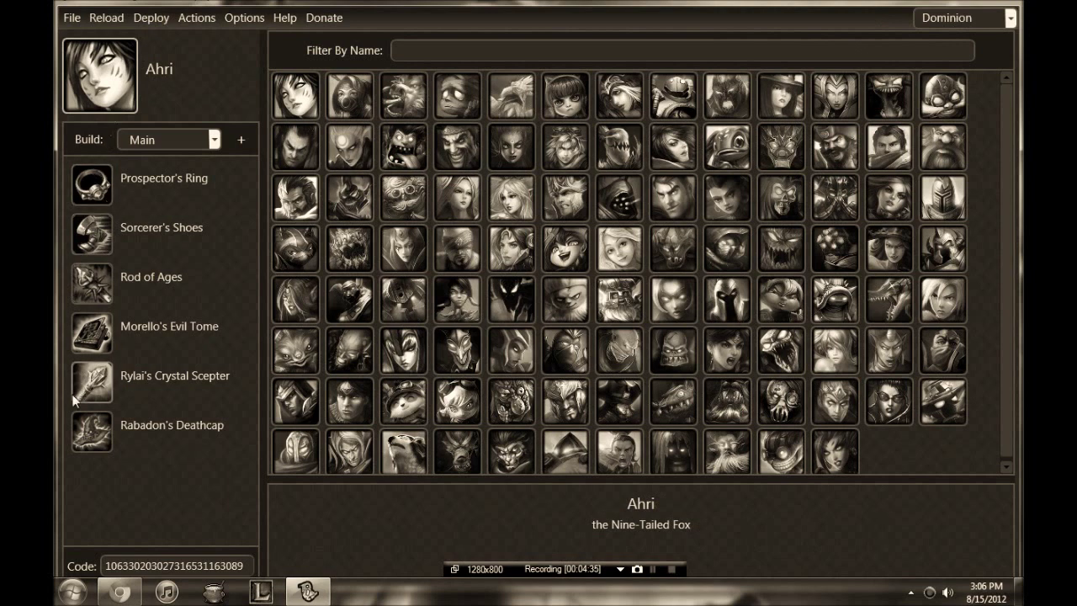
click(953, 18)
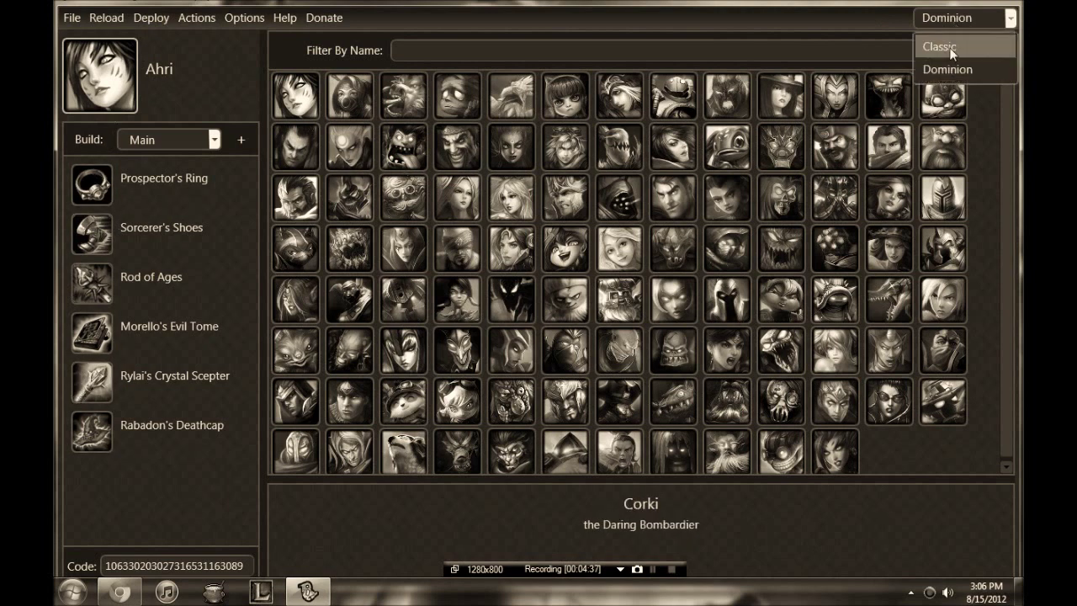
click(935, 43)
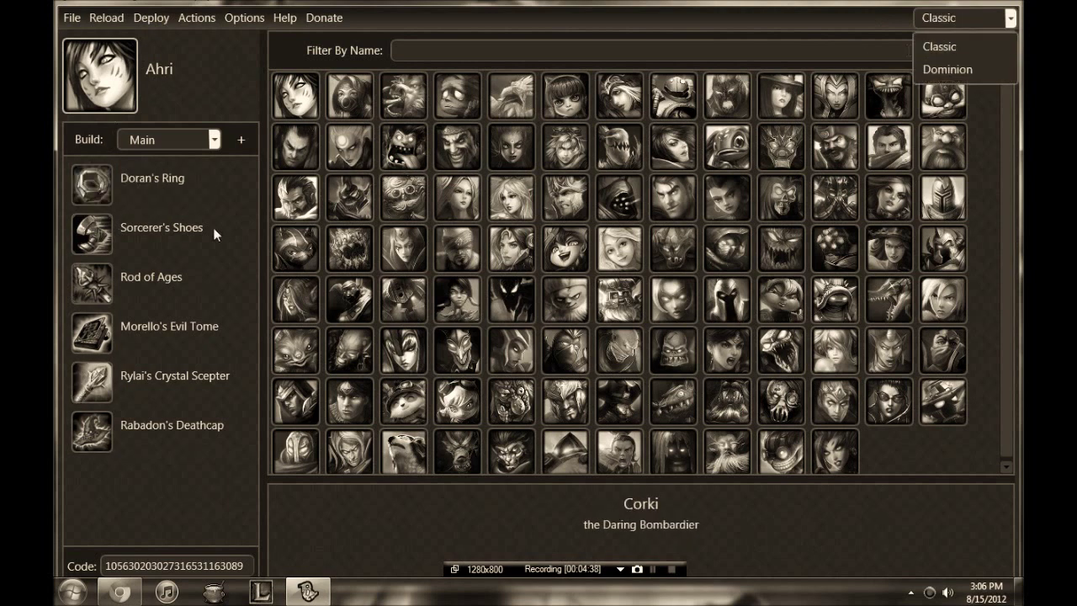
click(953, 18)
click(935, 69)
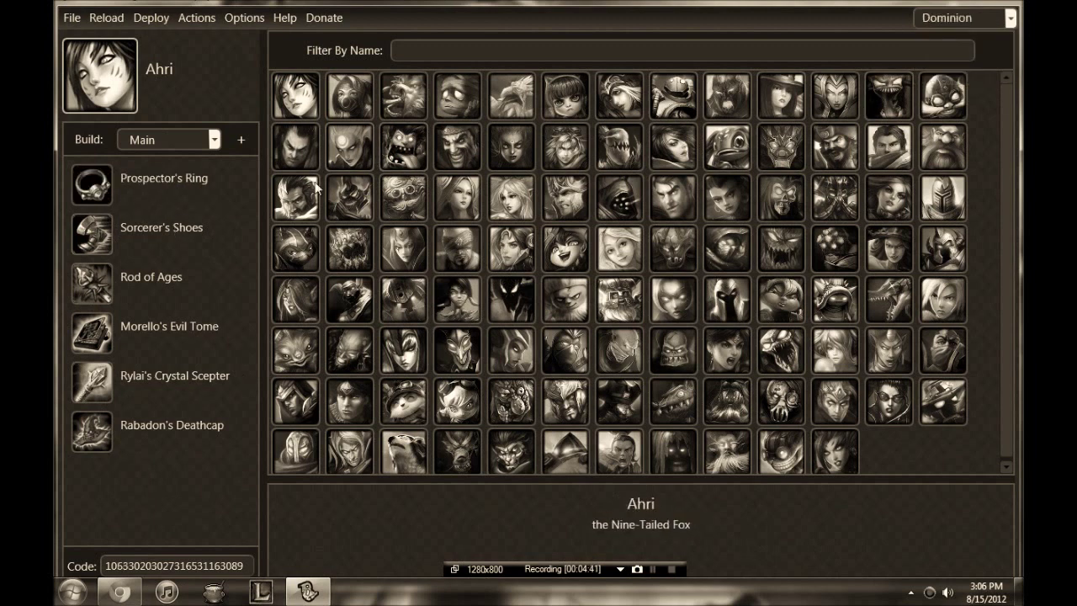
click(955, 18)
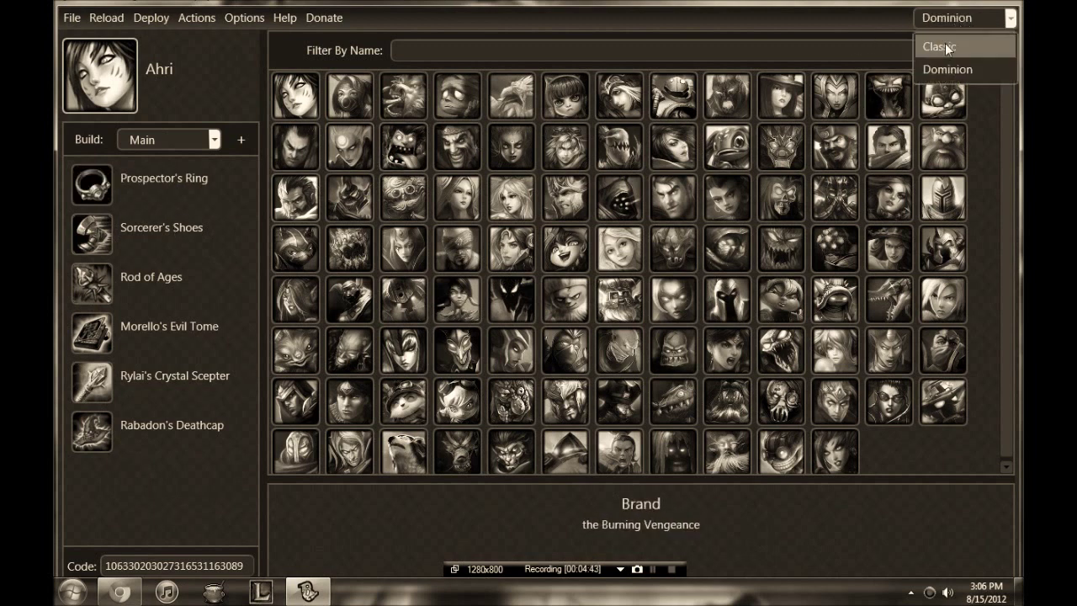
click(945, 47)
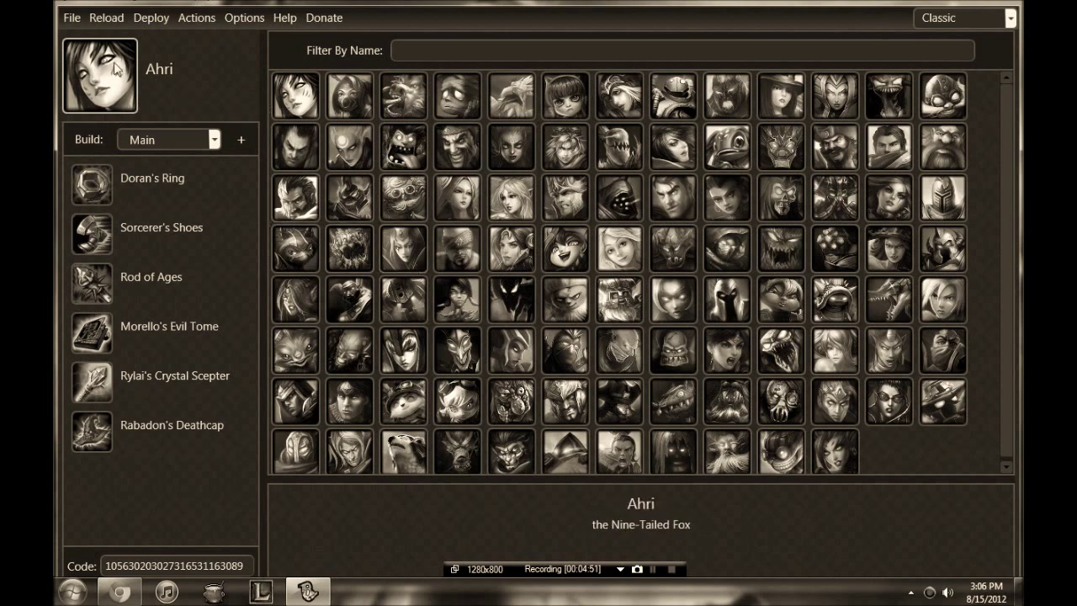
Step: Add an item build named Tanky for Garen, based on the current build, and select it
click(881, 147)
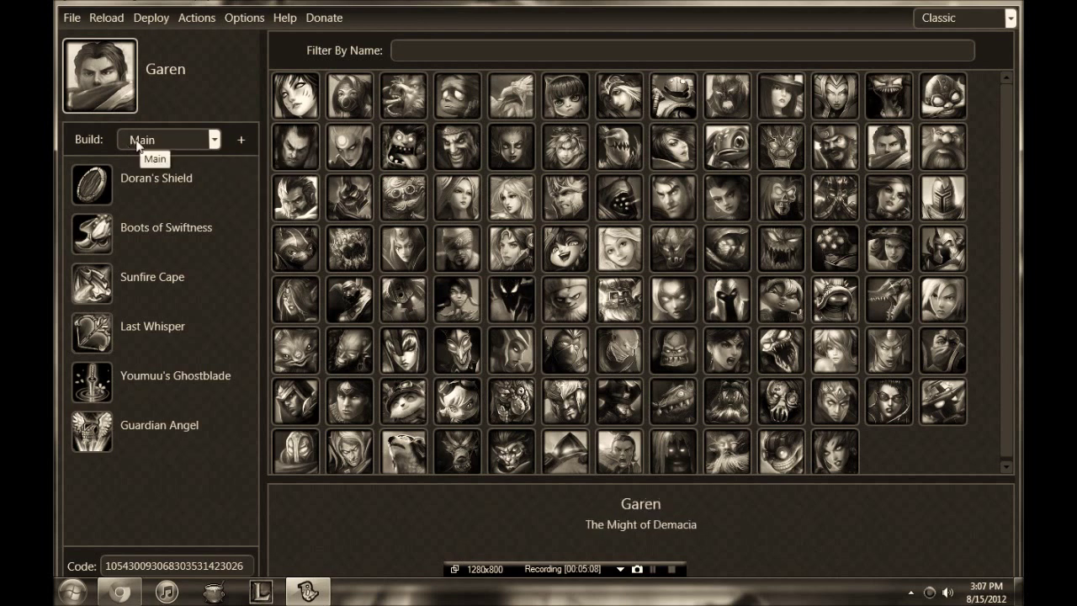
click(242, 144)
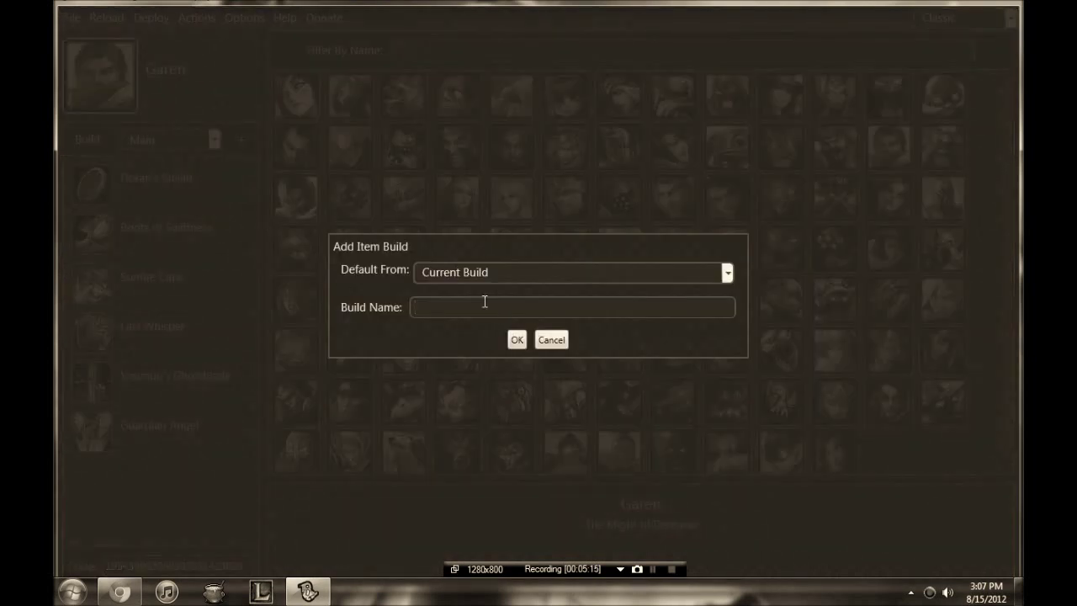
text(Tanky)
click(516, 340)
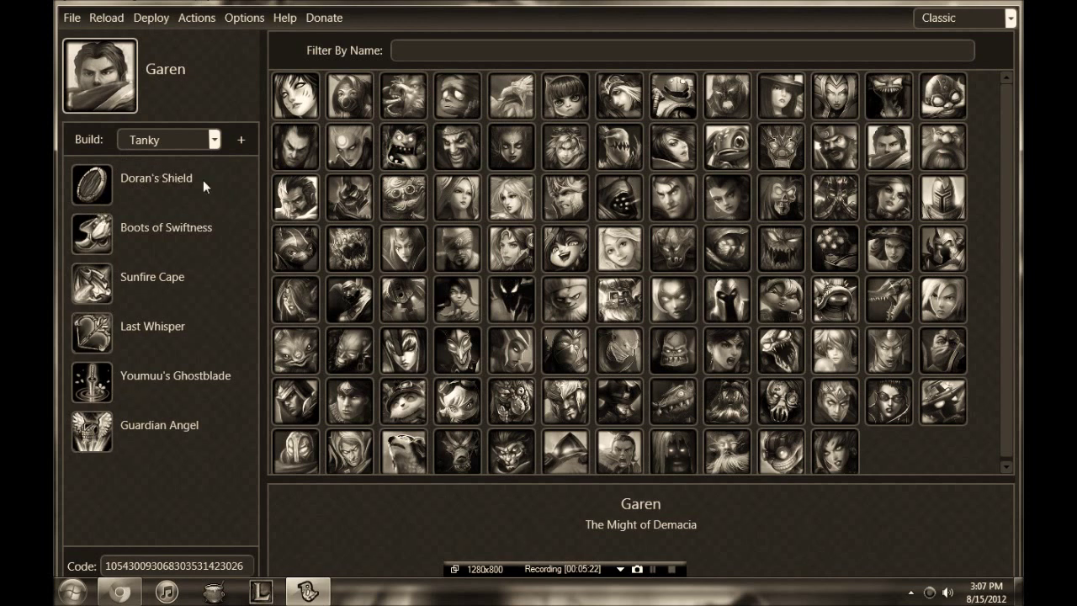
click(216, 140)
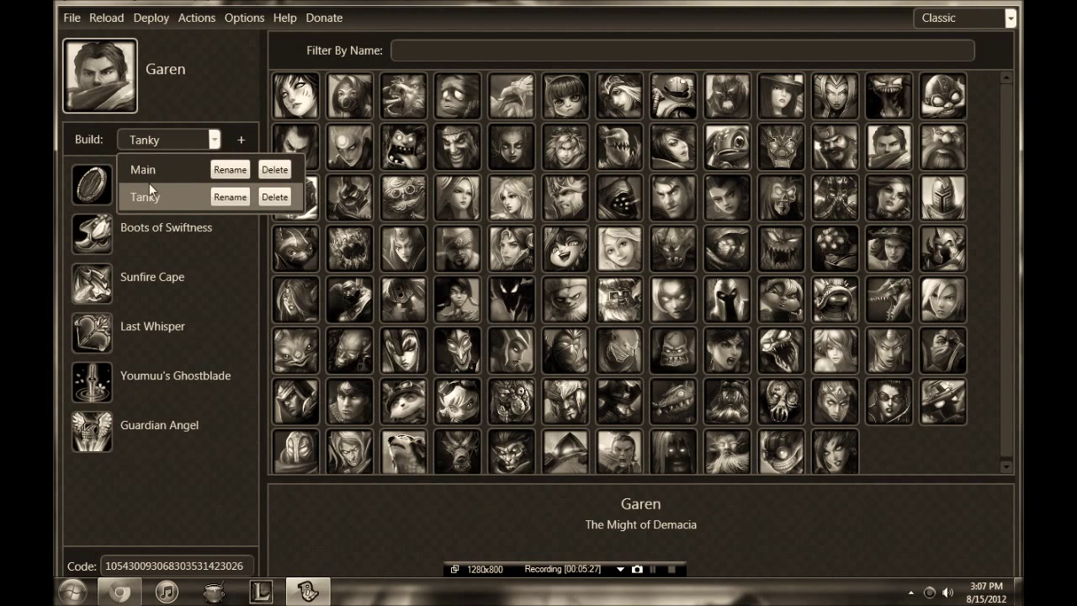
click(148, 199)
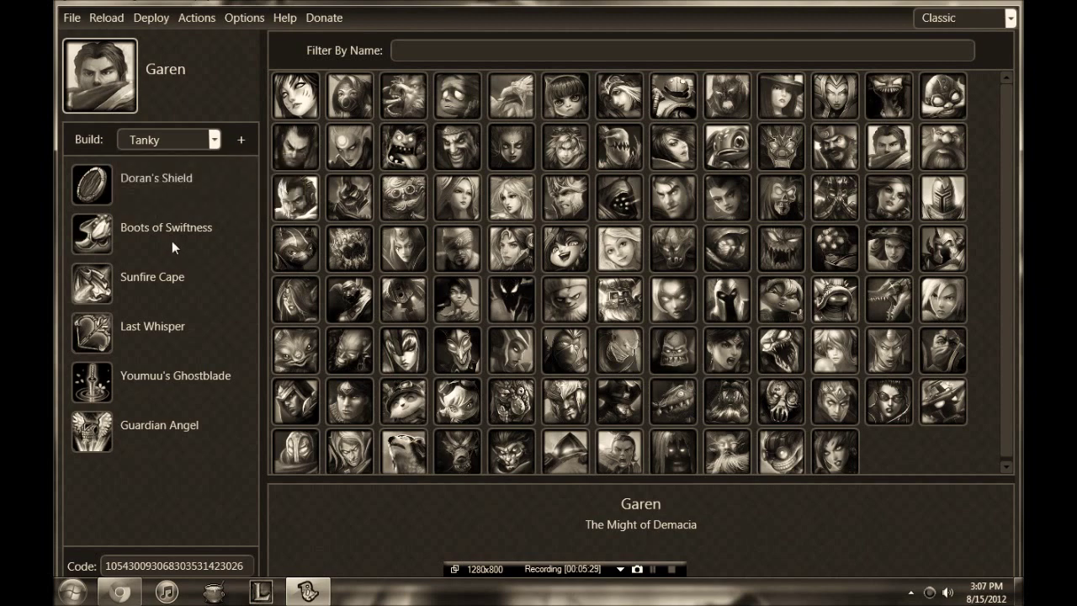
Step: Reorder Garen's Tanky build so that Boots of Swiftness comes first and Sunfire Cape second
drag(112, 243, 101, 201)
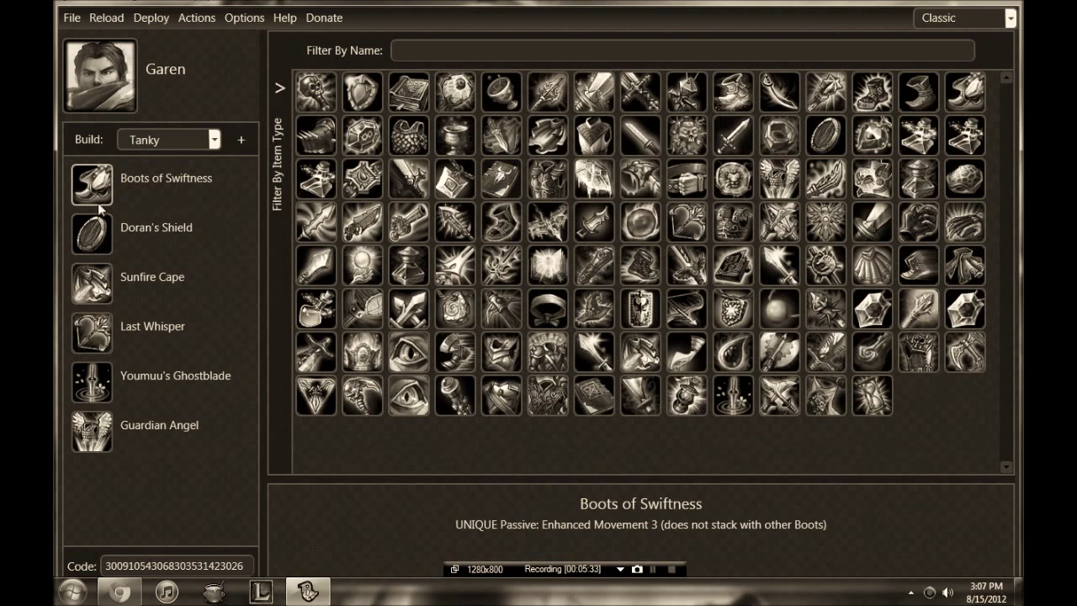
drag(100, 267, 97, 229)
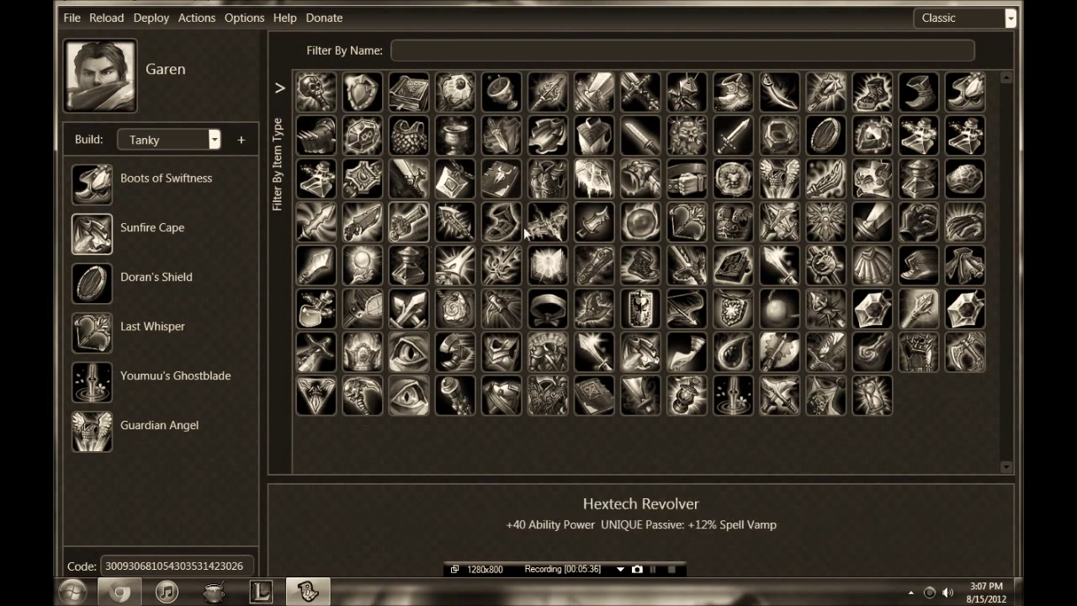
click(91, 185)
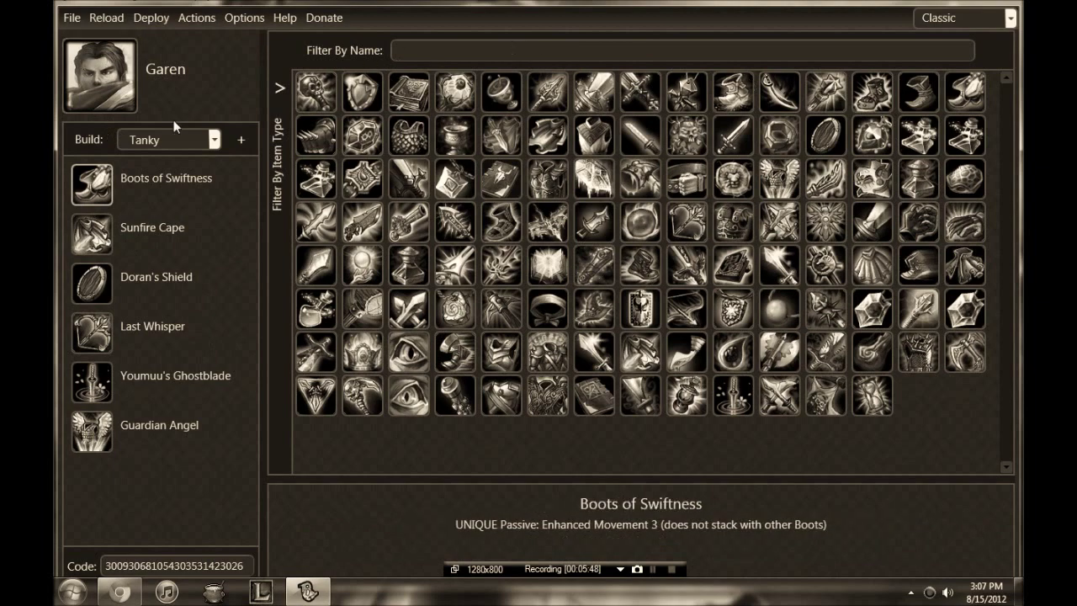
Step: Filter the champion list by the name "shy" and clear the filter
click(106, 83)
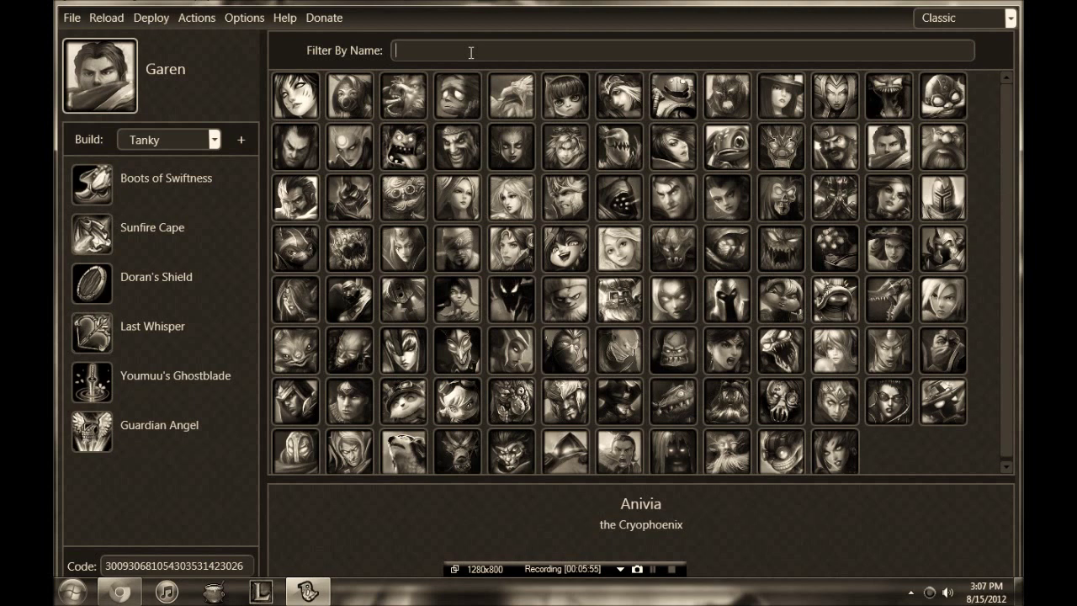
text(shy)
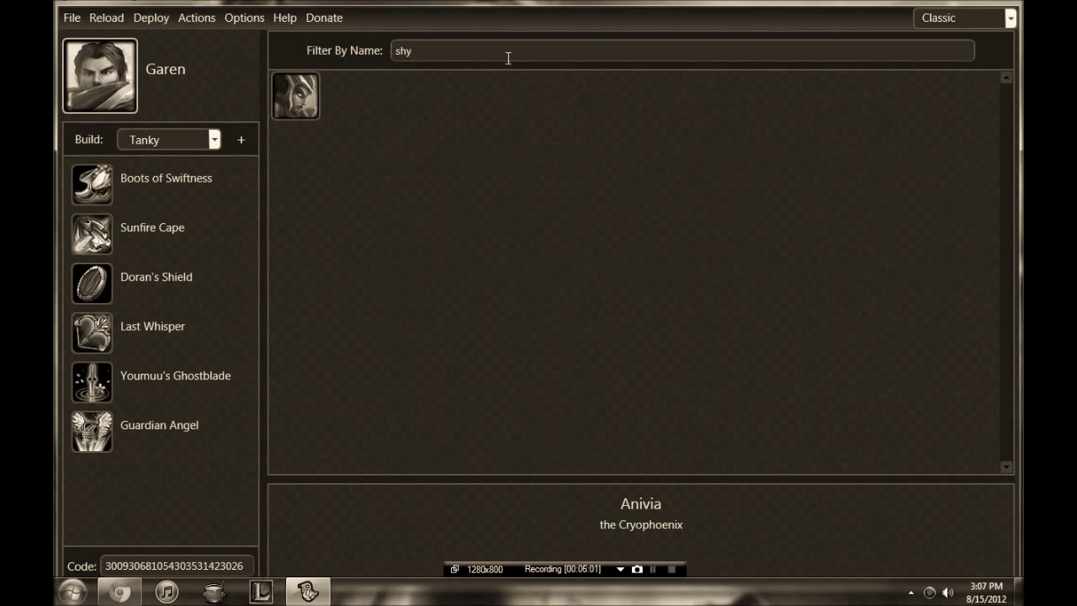
key(BackSpace)
key(BackSpace)
key(BackSpace)
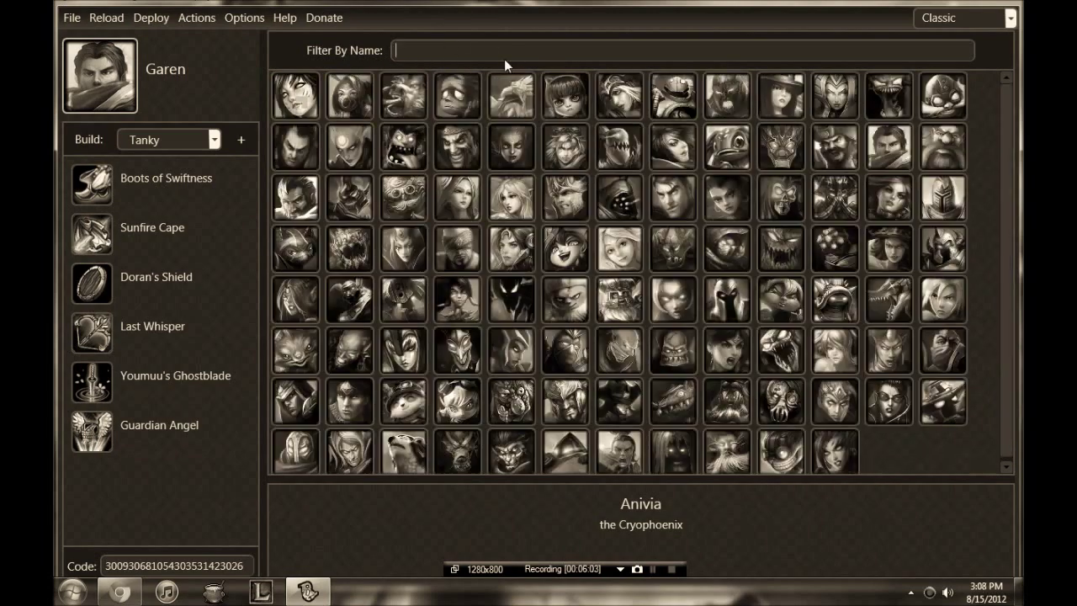
Step: Replace Boots of Swiftness with Mercury's Treads in Garen's Tanky build, filtering the items by "mer"
click(89, 185)
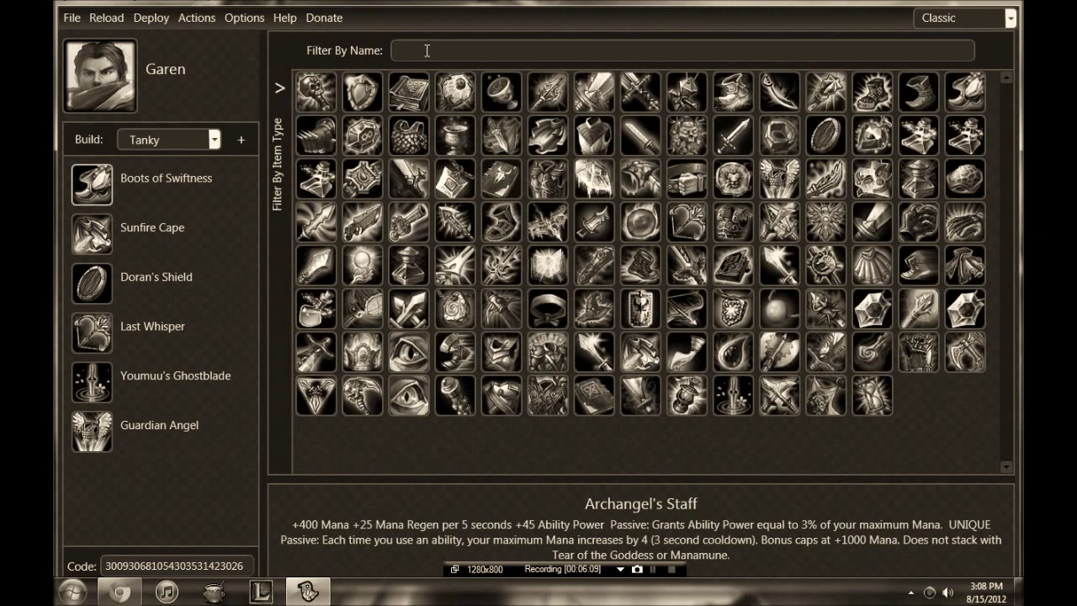
click(426, 51)
text(mer)
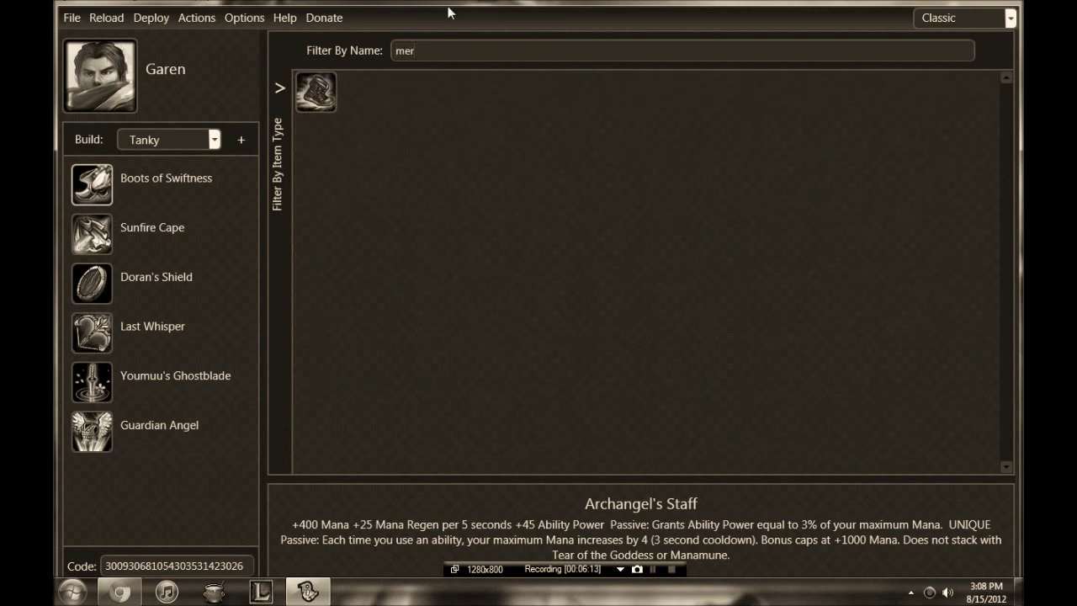
drag(316, 92, 91, 184)
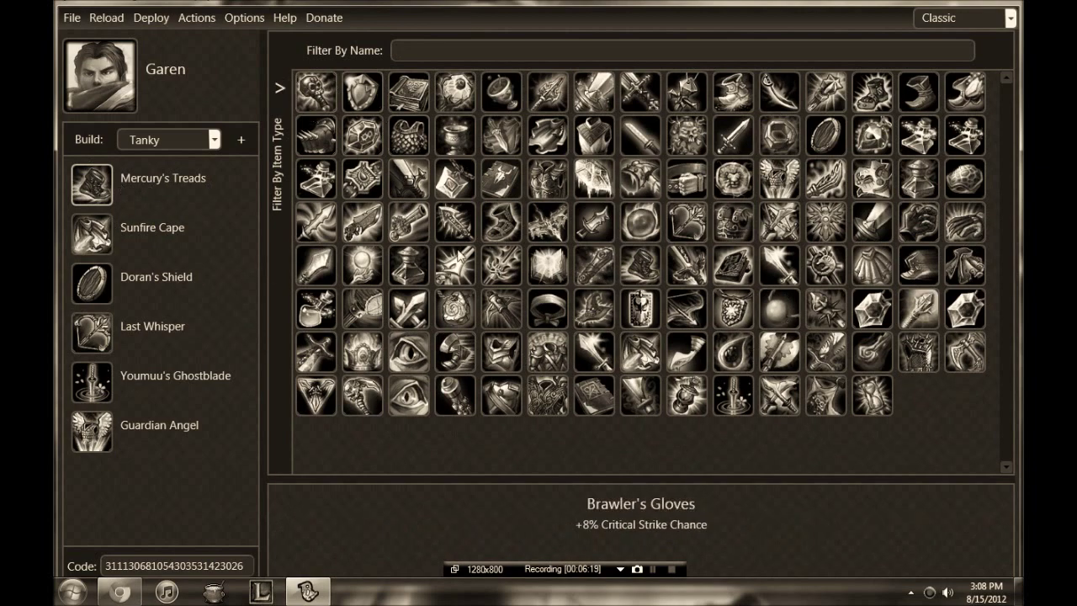
Step: Replace Doran's Shield with Atma's Impaler in the Tanky build, filtering the items by "at"
click(95, 243)
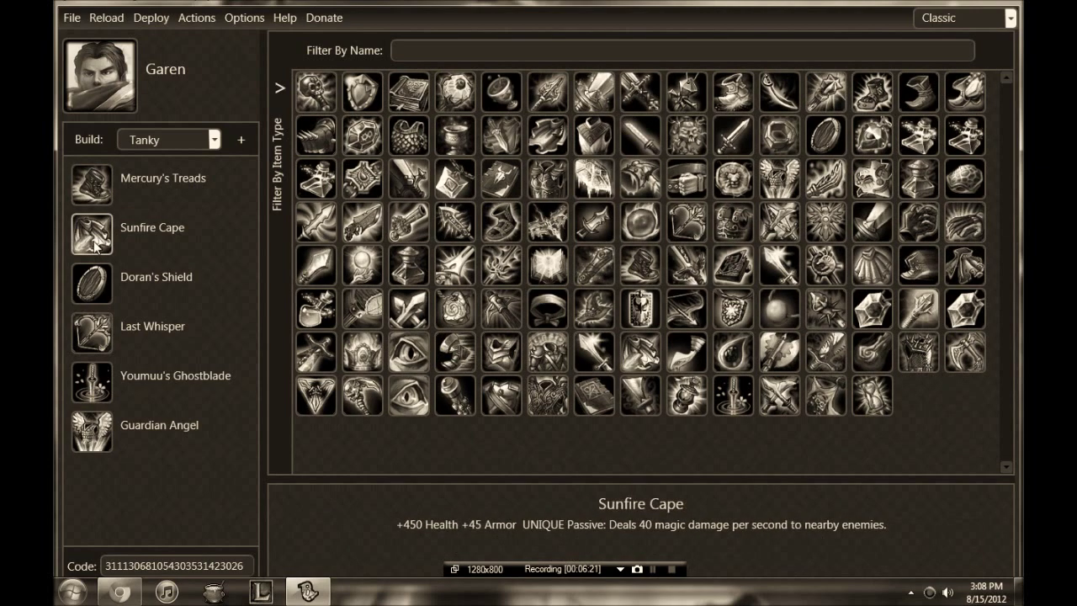
click(94, 287)
click(409, 51)
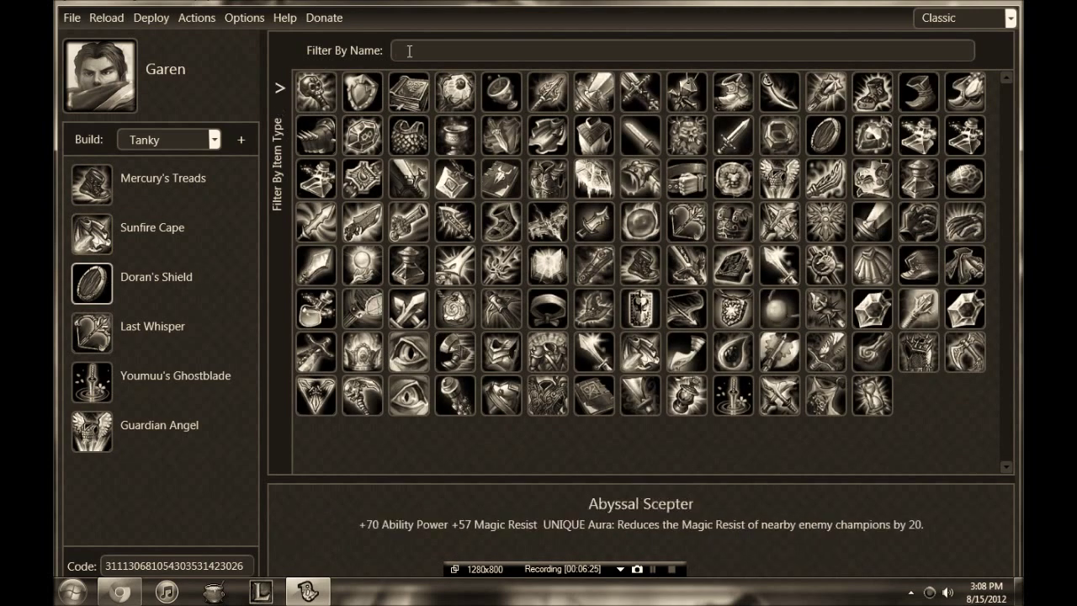
text(at)
mouse_move(362, 98)
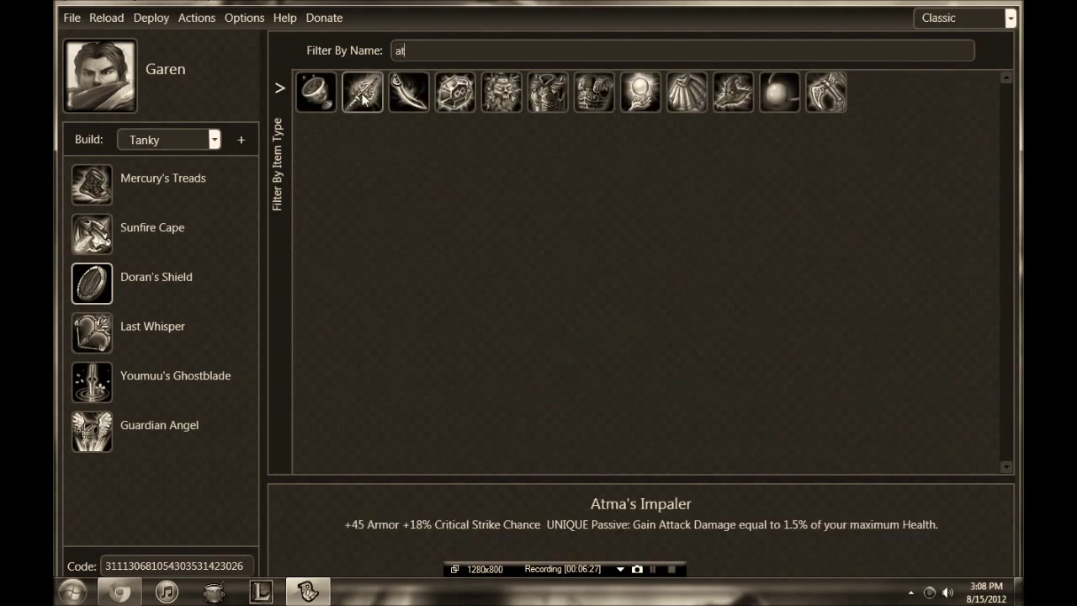
drag(362, 98, 92, 284)
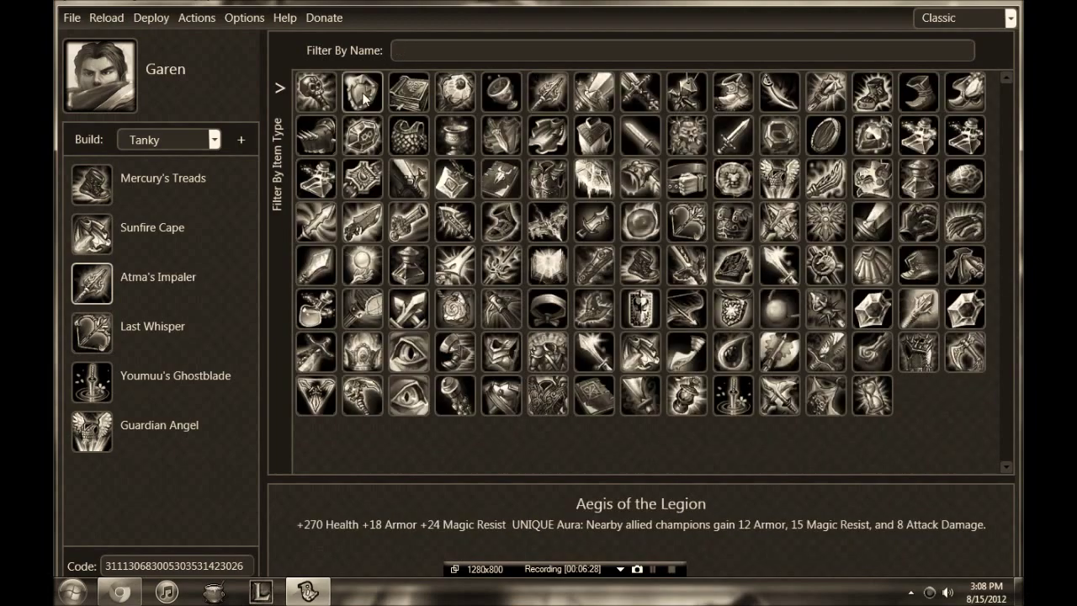
Step: Replace Last Whisper with Force of Nature in the Tanky build, filtering the items by "for"
click(101, 338)
click(451, 52)
click(451, 53)
text(forc)
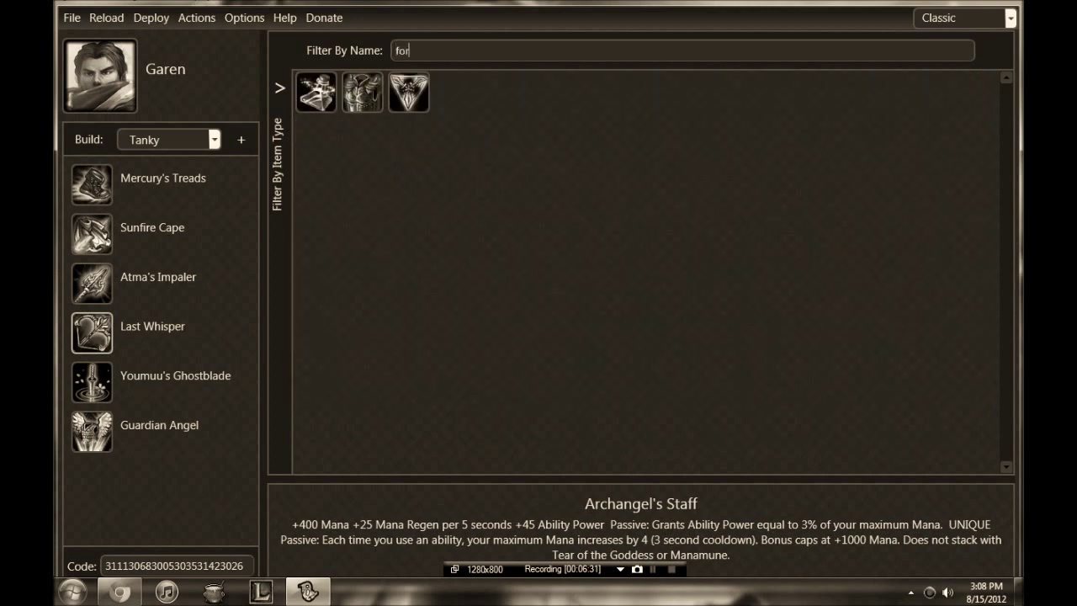
double_click(330, 101)
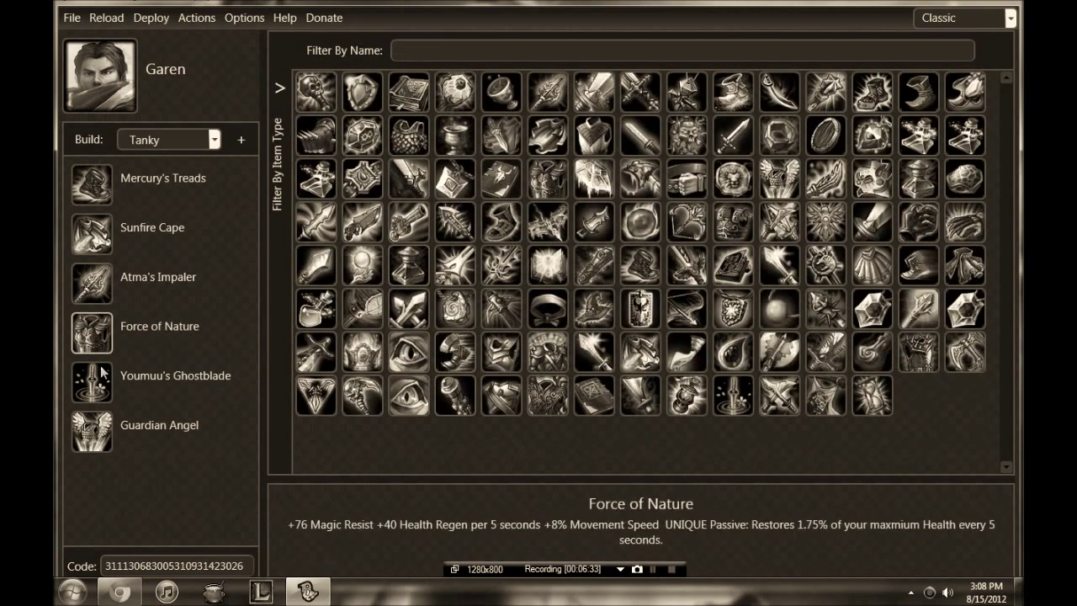
Step: Replace Youmuu's Ghostblade with Phantom Dancer in the Tanky build, filtering the items by "ph"
click(99, 388)
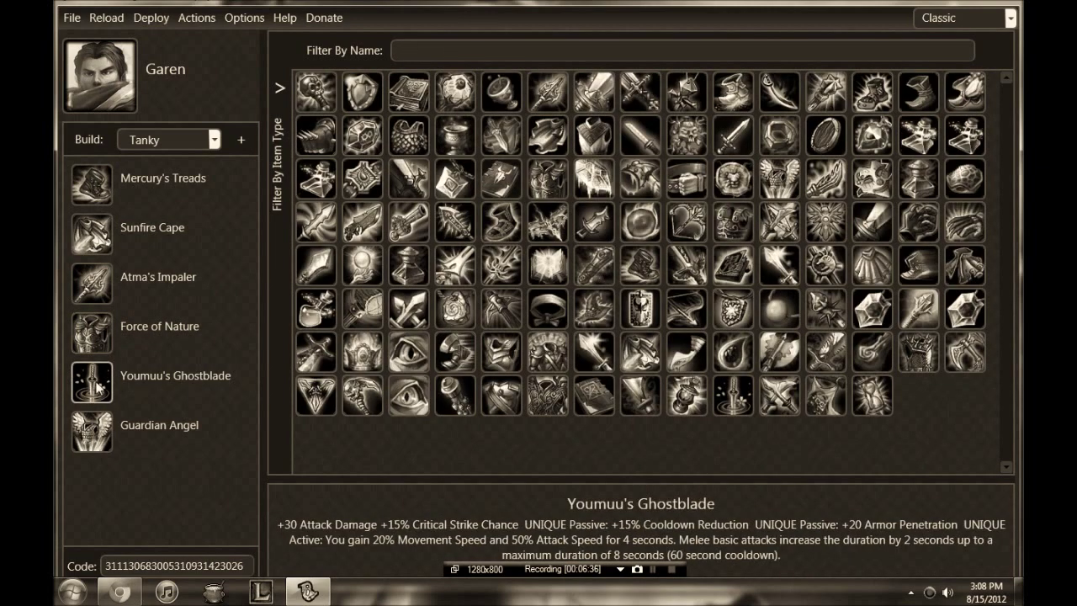
click(546, 52)
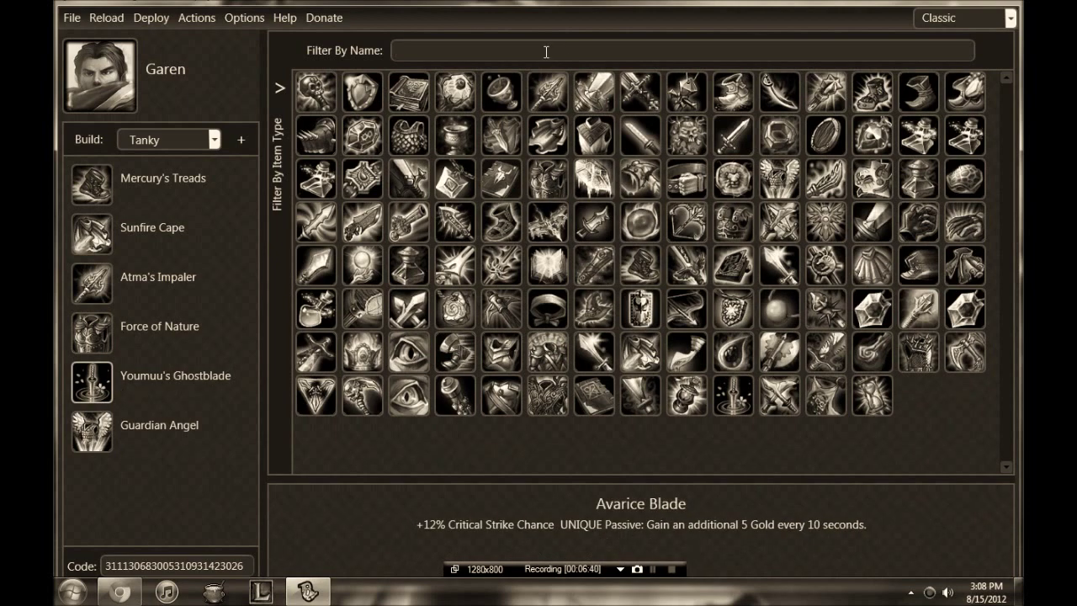
text(ph)
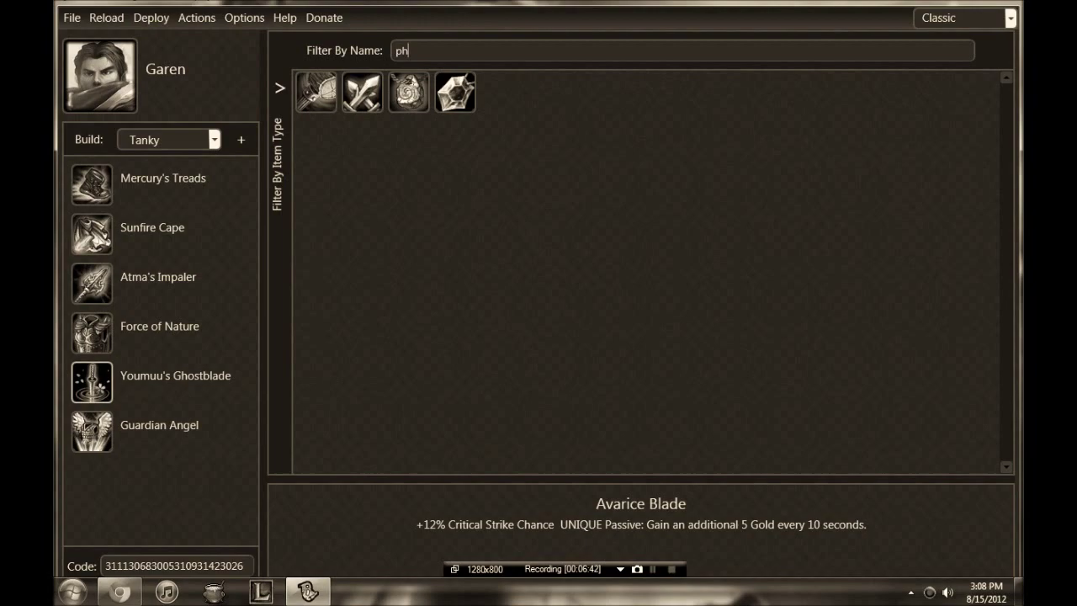
drag(361, 92, 164, 383)
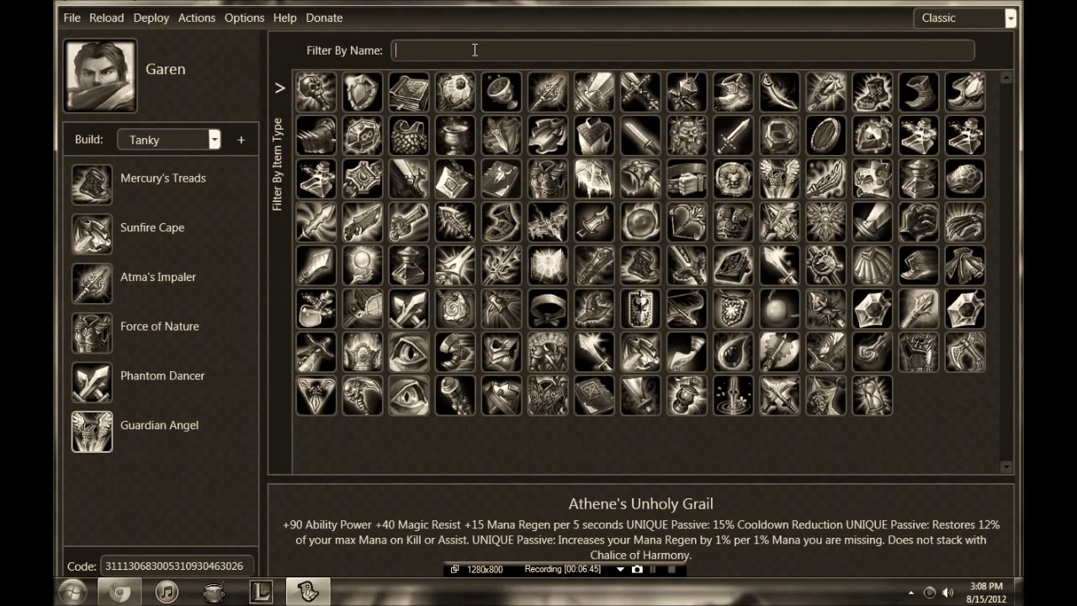
Step: Replace Guardian Angel with Infinity Edge in the Tanky build, filtering the items by "inf"
text(i)
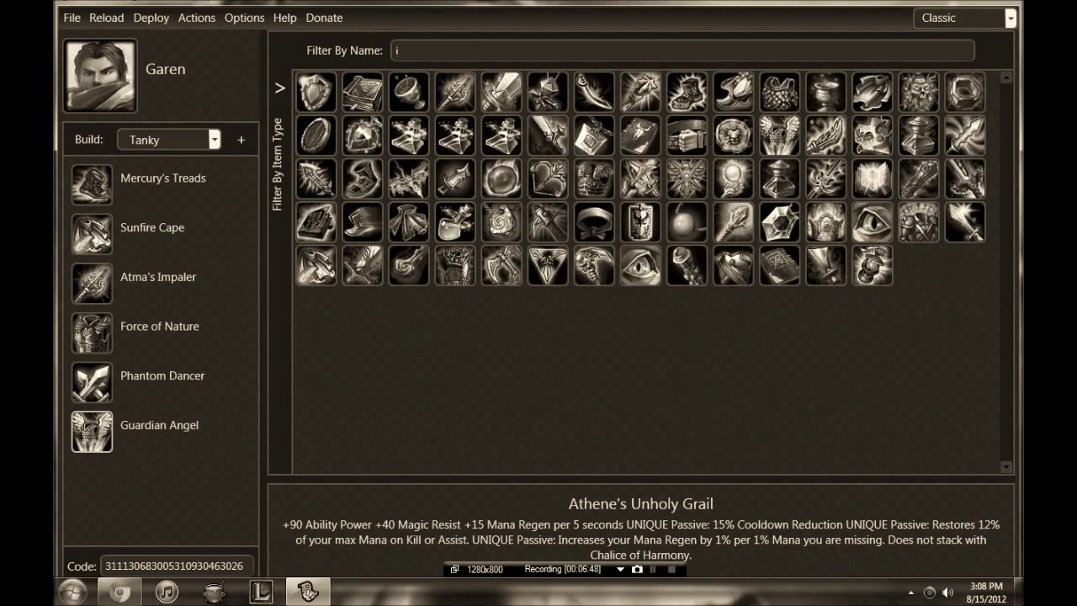
text(nf)
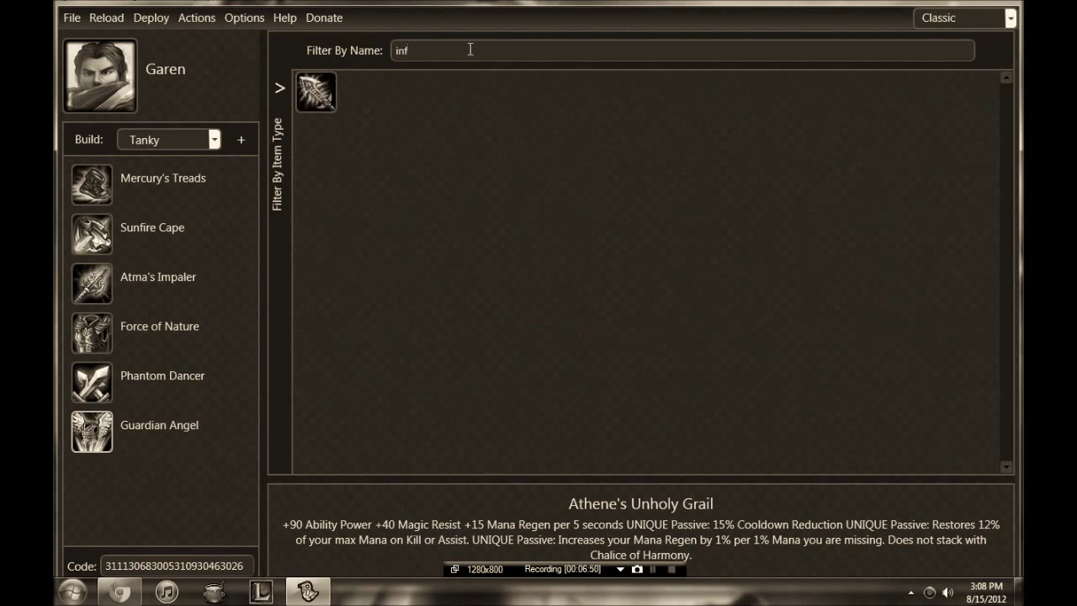
drag(315, 91, 160, 429)
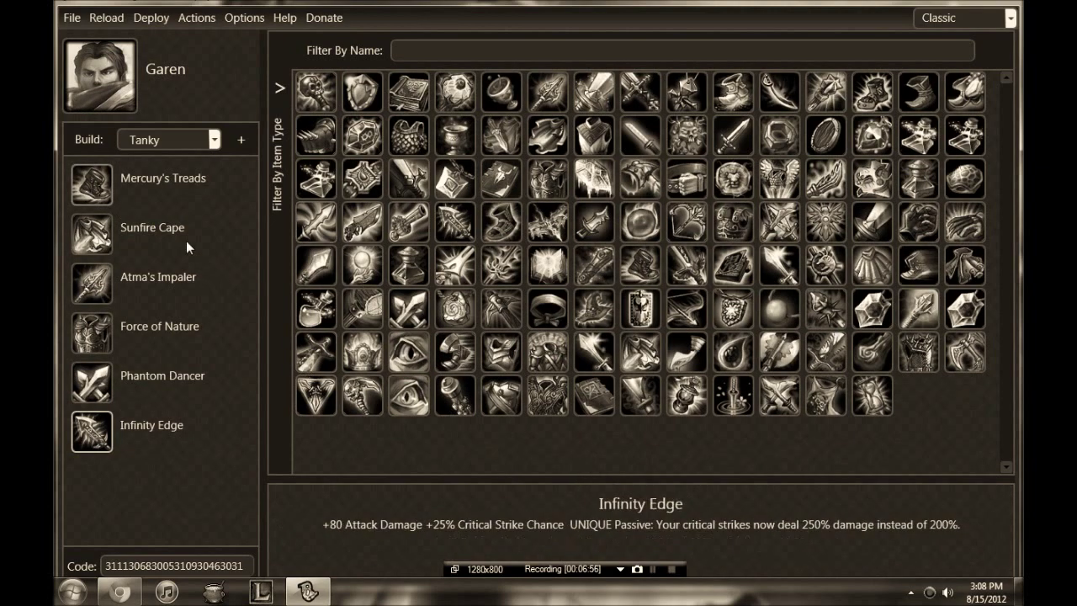
Step: Deploy the Classic items and the Dominion items to the game
click(159, 21)
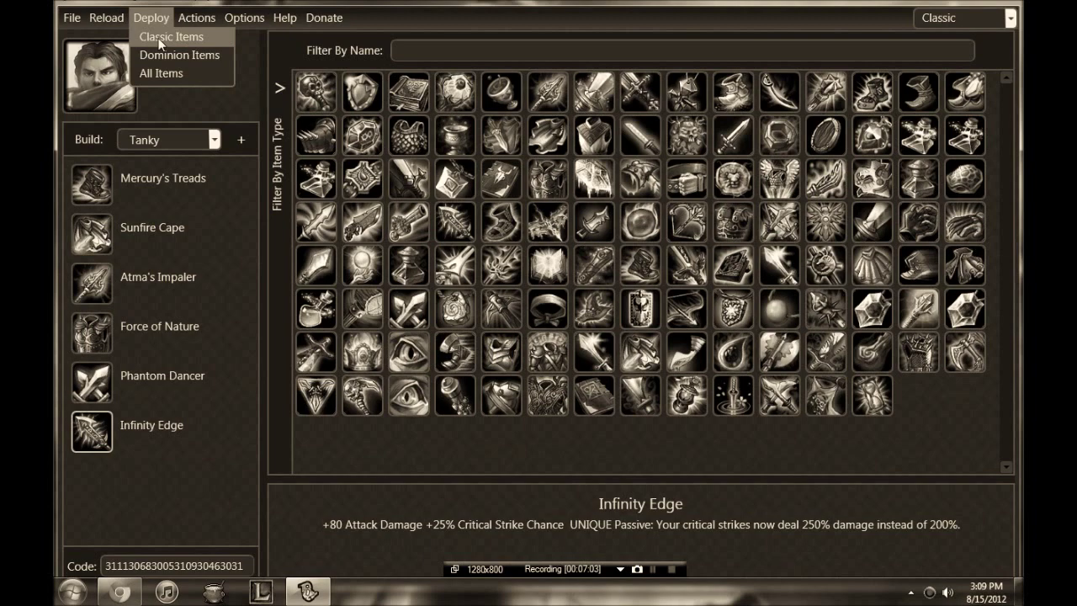
click(158, 37)
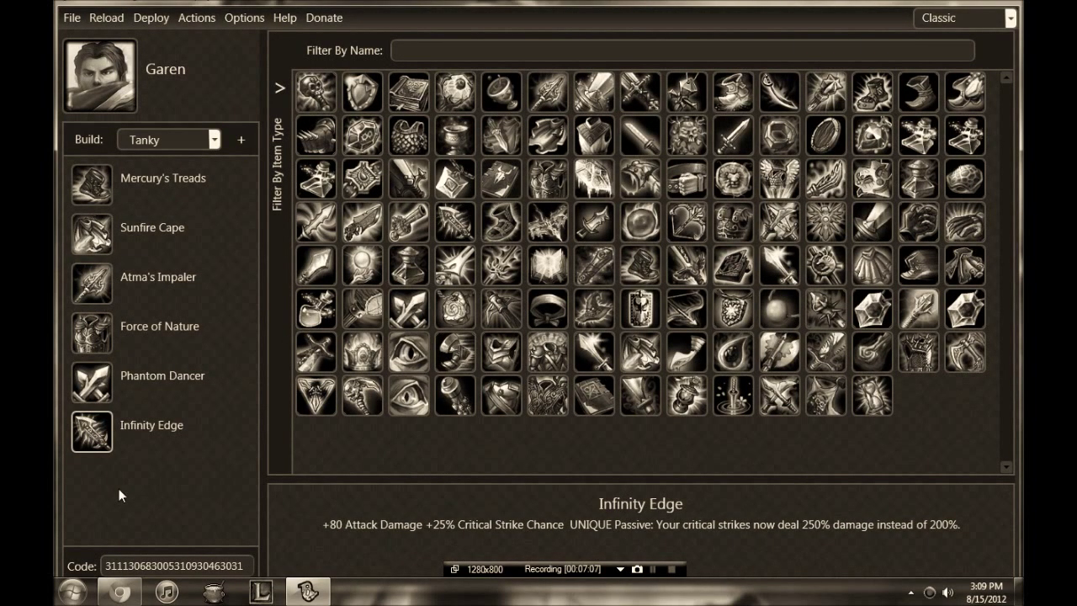
click(153, 18)
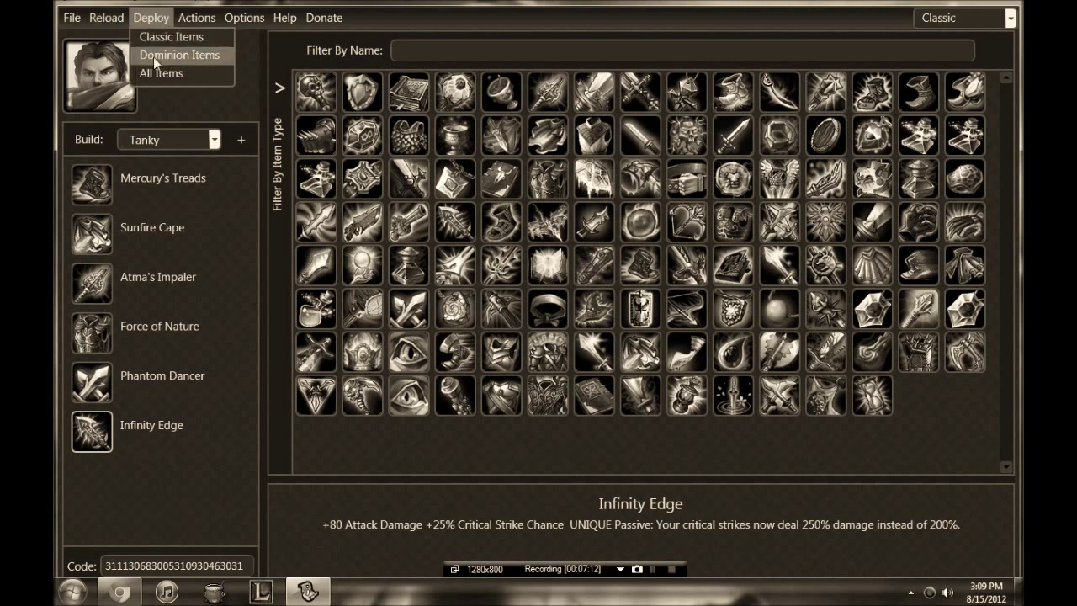
click(153, 57)
Step: Return to the champion list and compare Garen's item builds in Dominion and Classic modes, ending on Classic
click(99, 76)
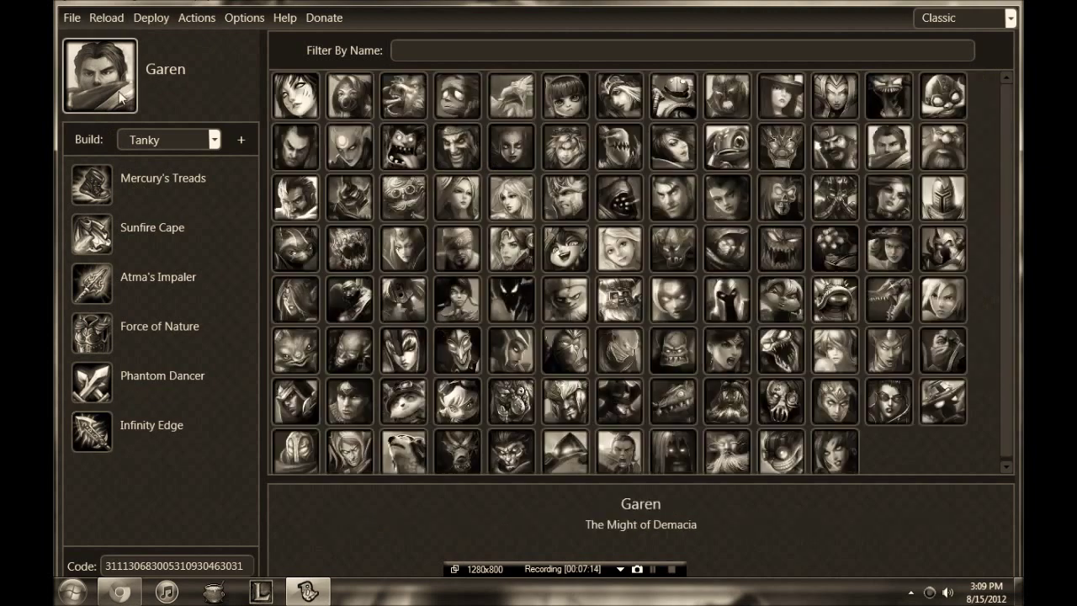
click(968, 18)
click(968, 18)
click(969, 18)
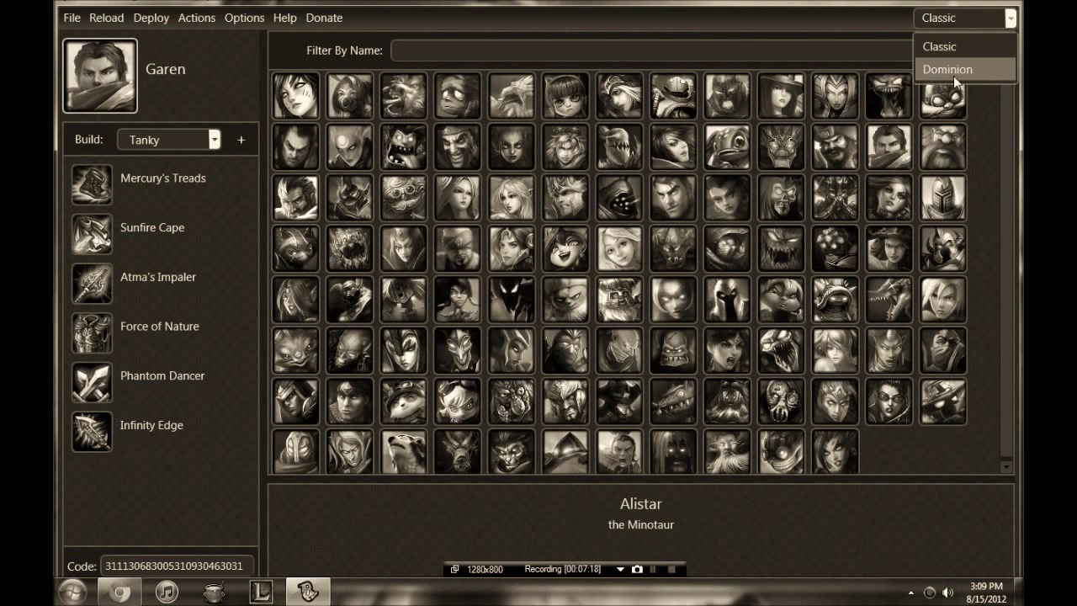
click(954, 71)
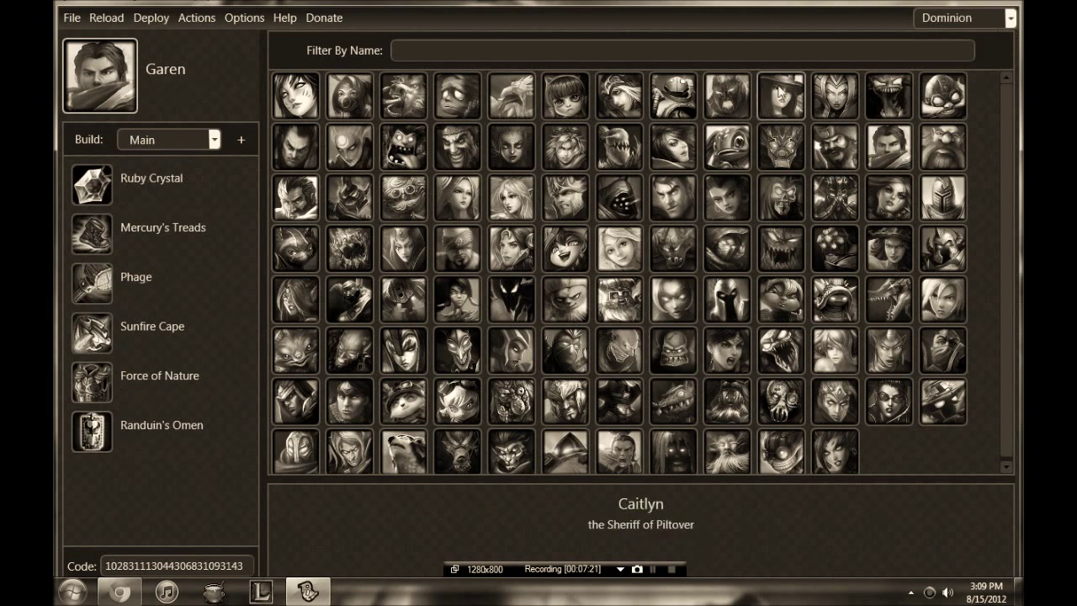
click(1009, 18)
click(928, 49)
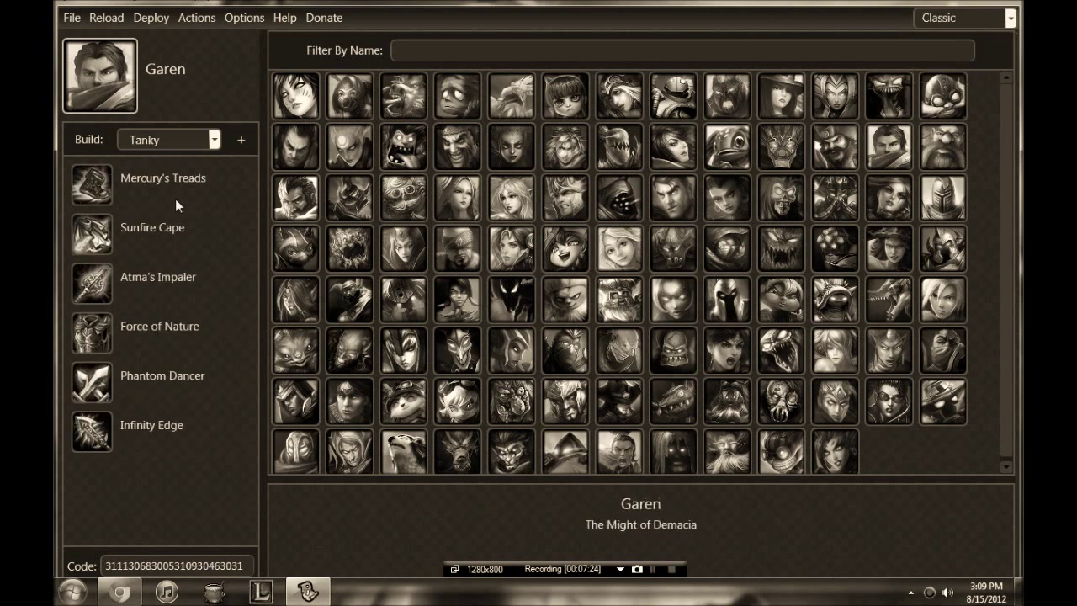
click(151, 17)
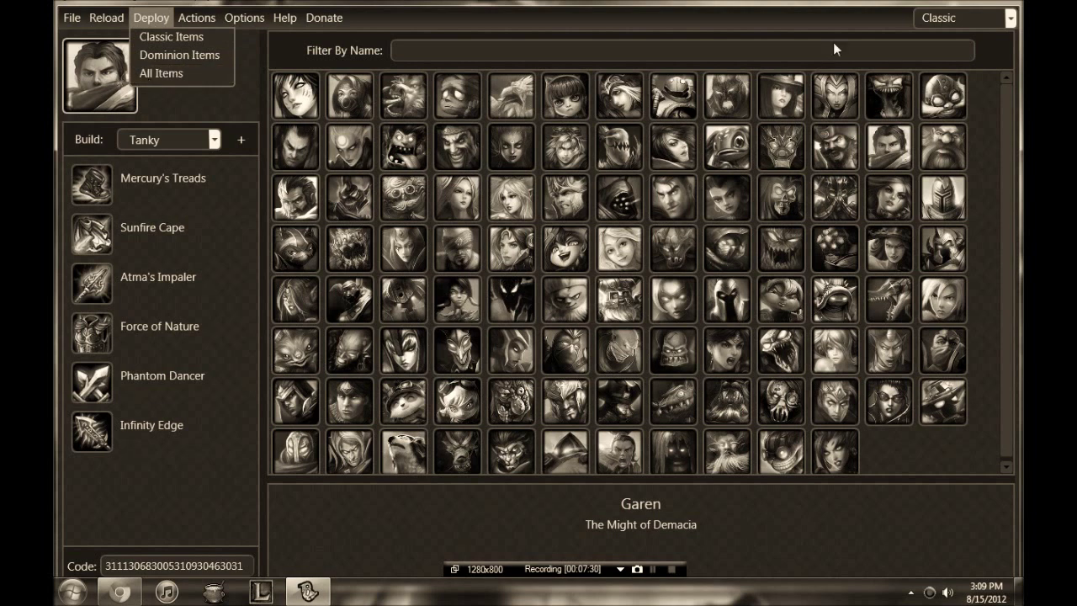
click(139, 19)
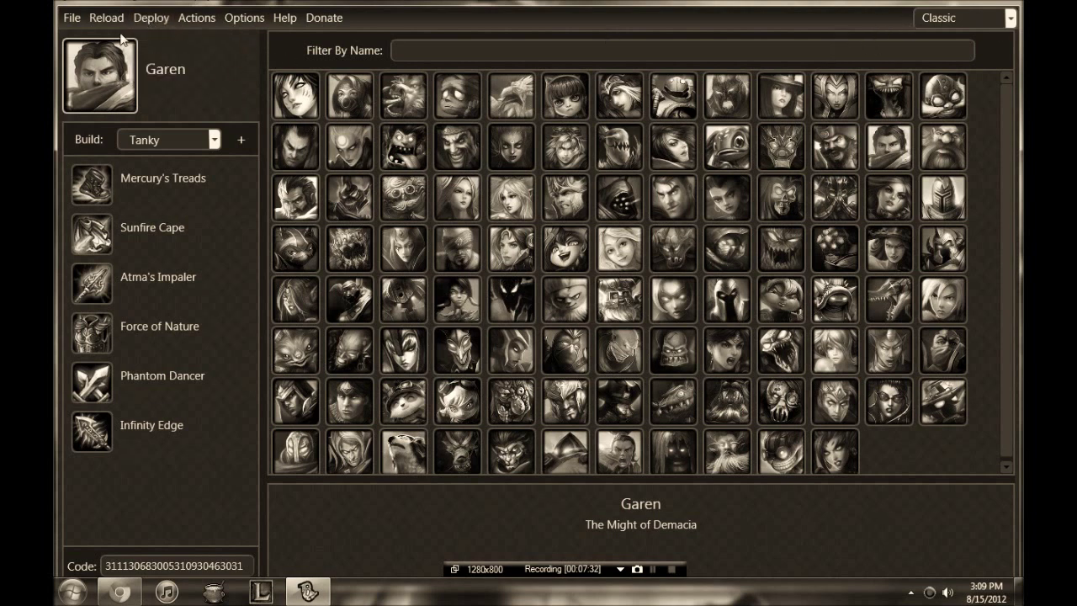
click(70, 20)
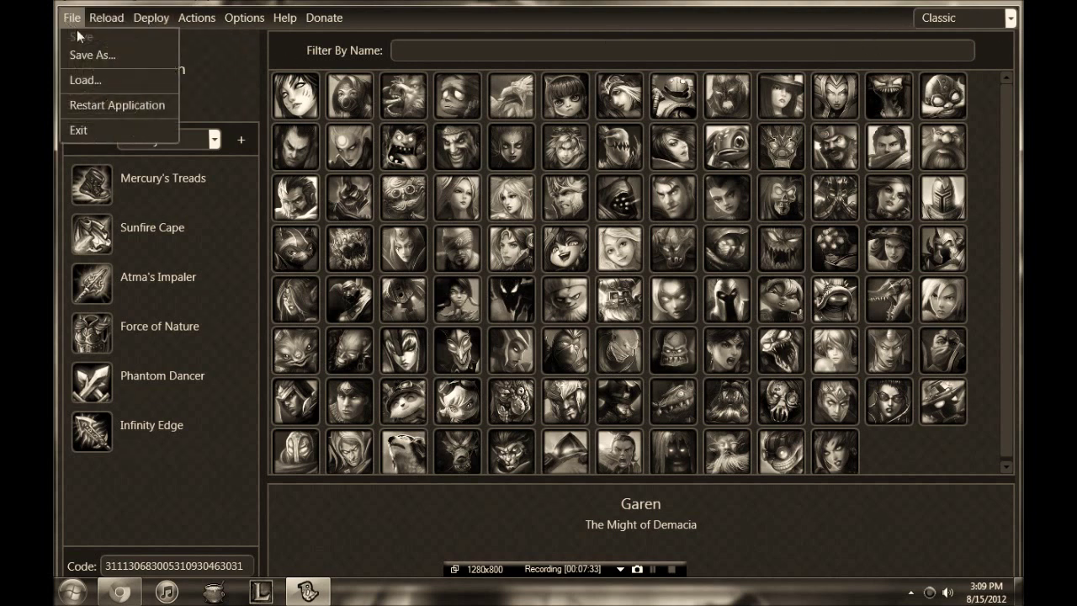
click(72, 21)
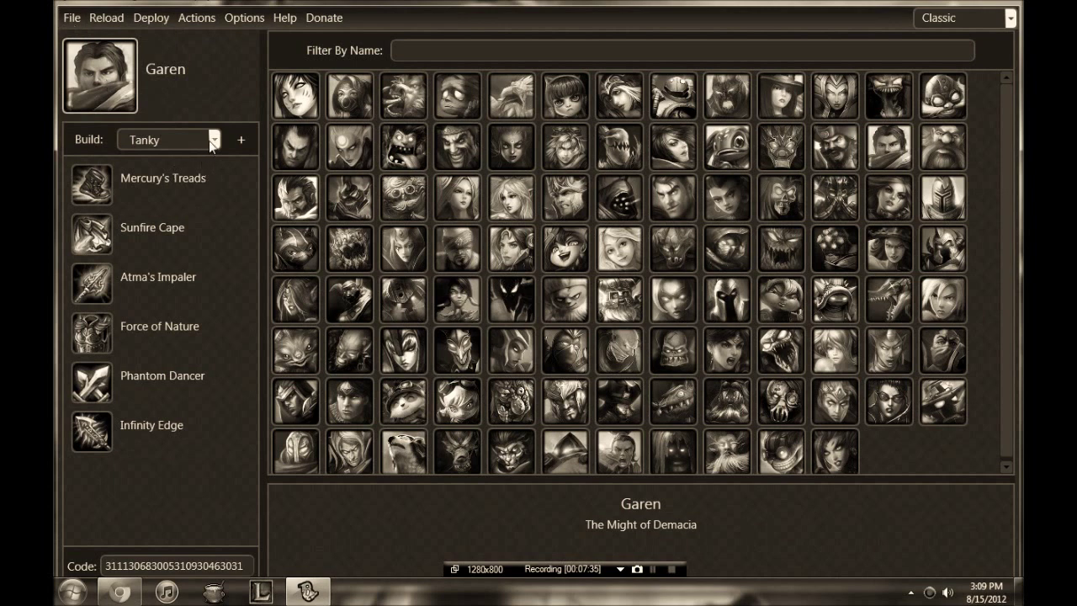
Step: Add another item build named AD for Garen, based on the current build
click(213, 140)
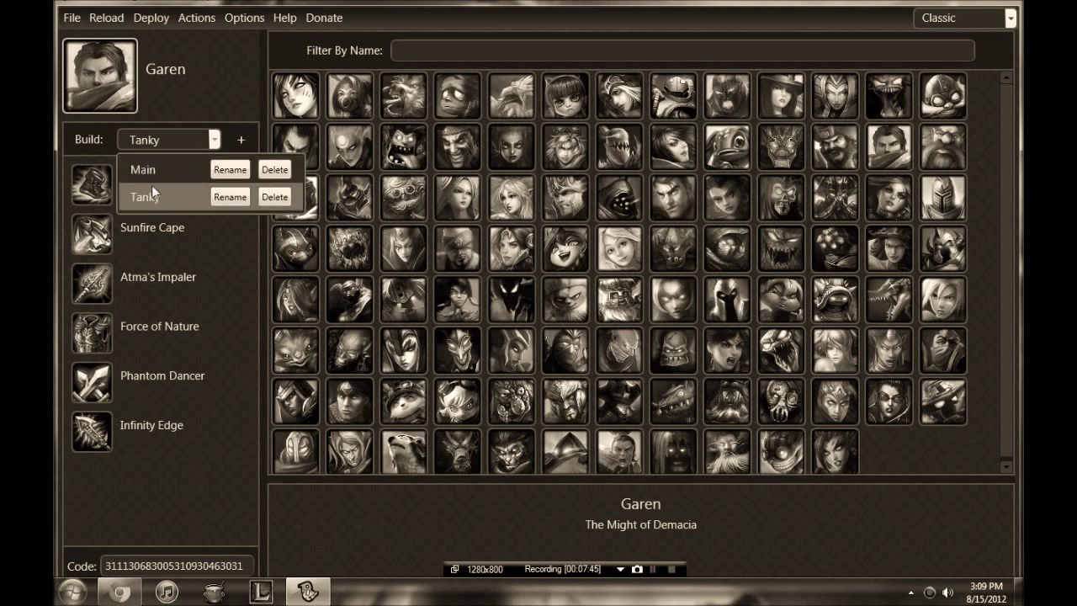
click(240, 143)
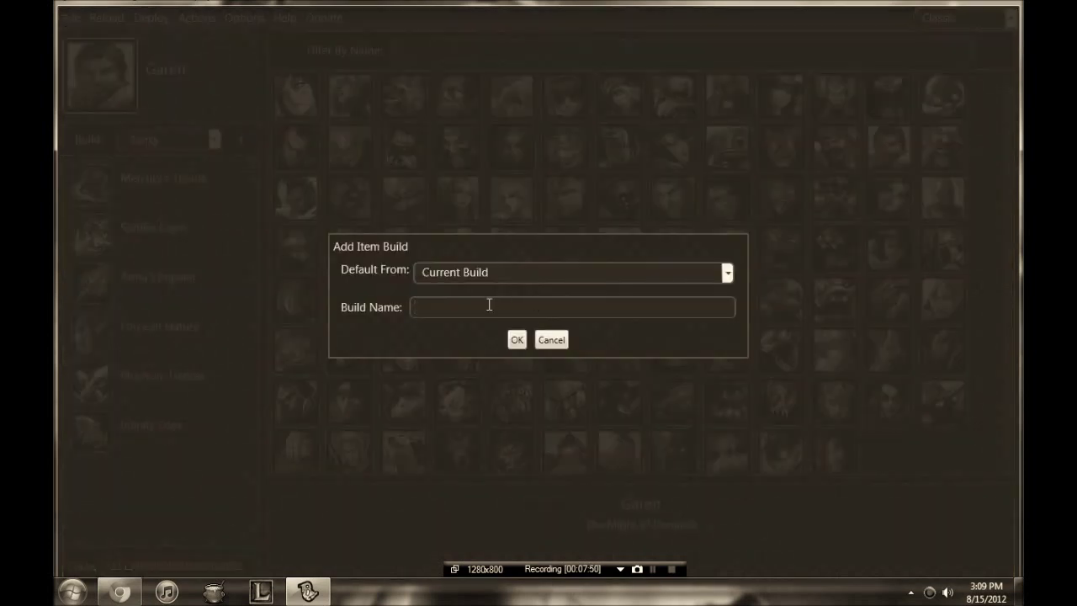
text(AD)
click(517, 340)
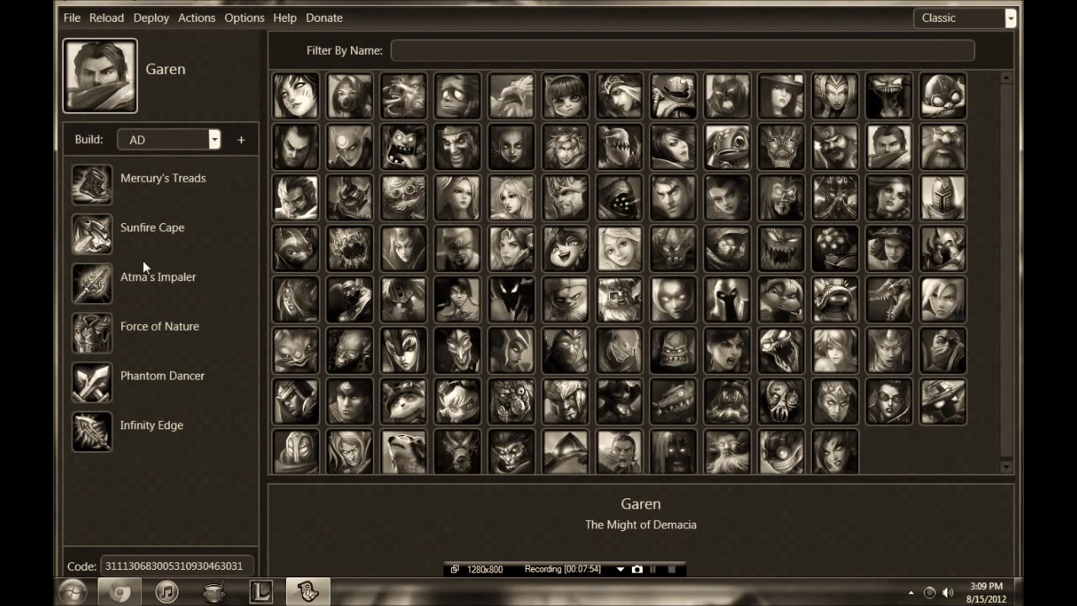
Step: Replace Sunfire Cape with Last Whisper and Force of Nature with Trinity Force in Garen's AD build
click(93, 236)
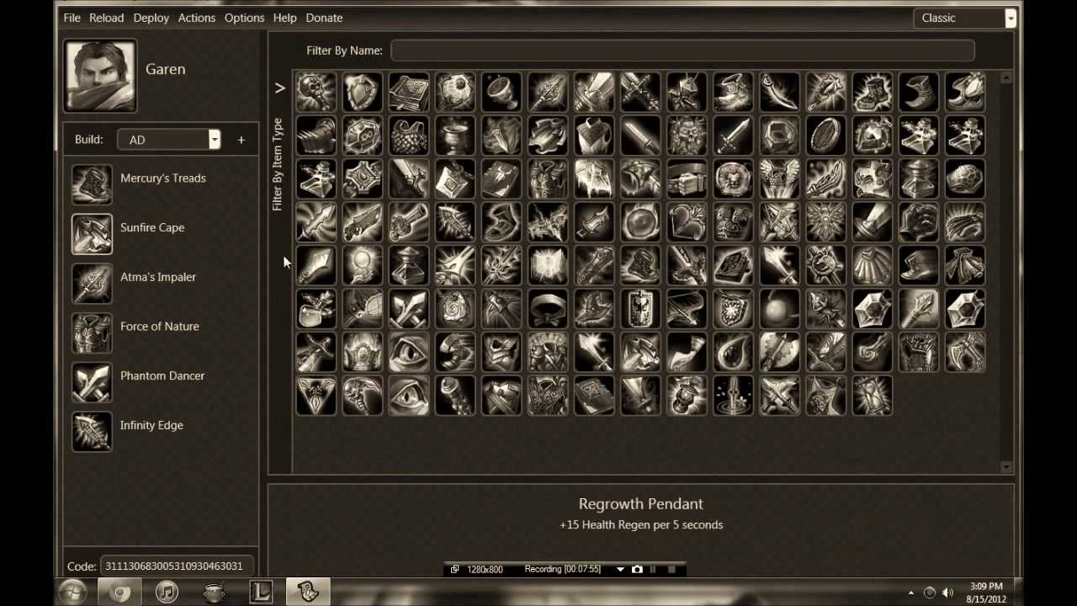
click(706, 229)
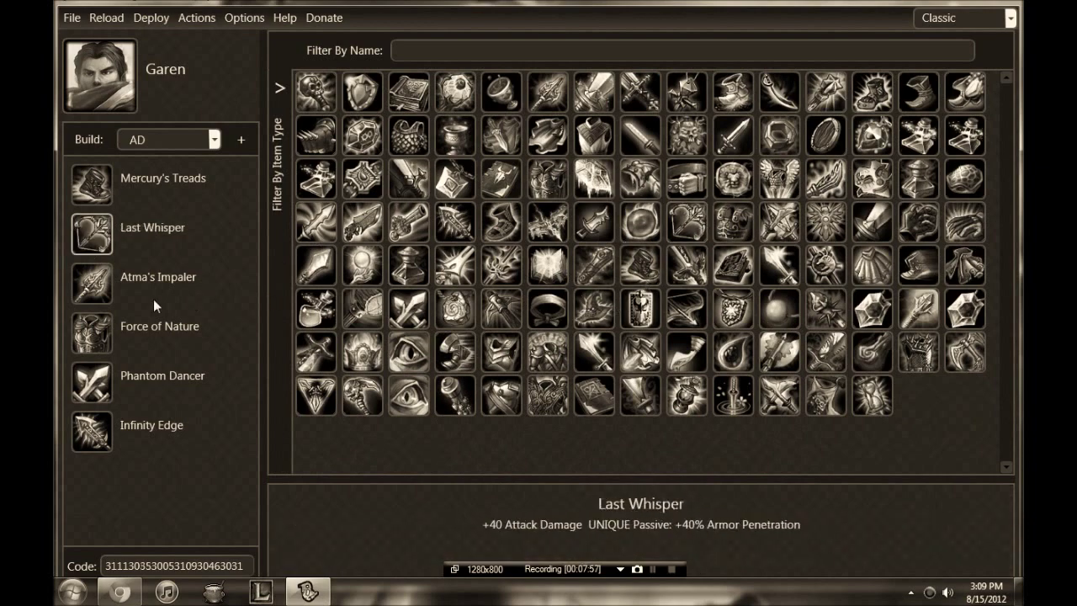
click(83, 338)
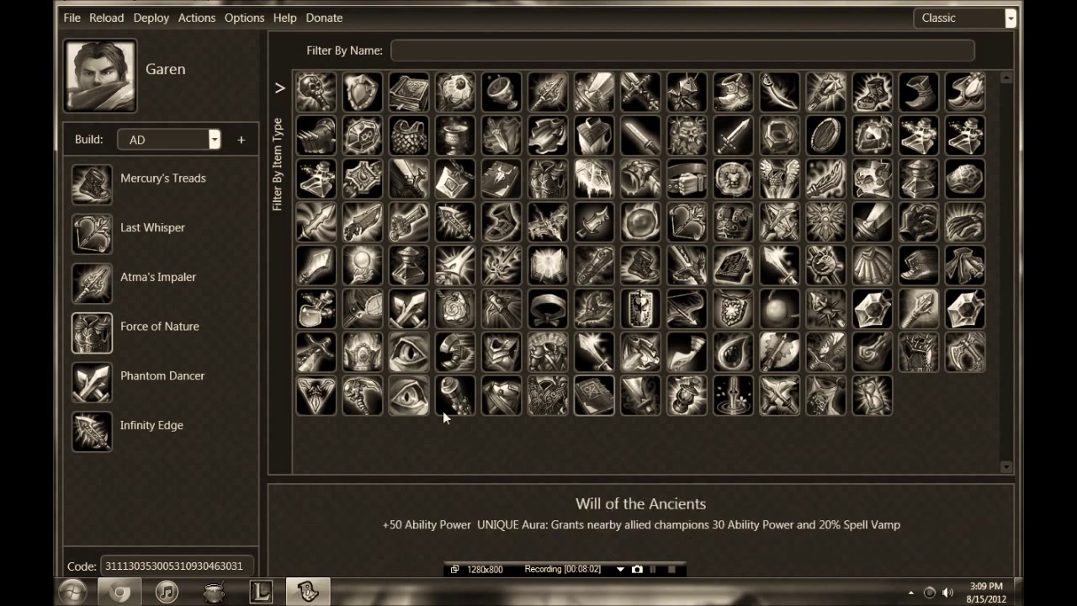
click(315, 395)
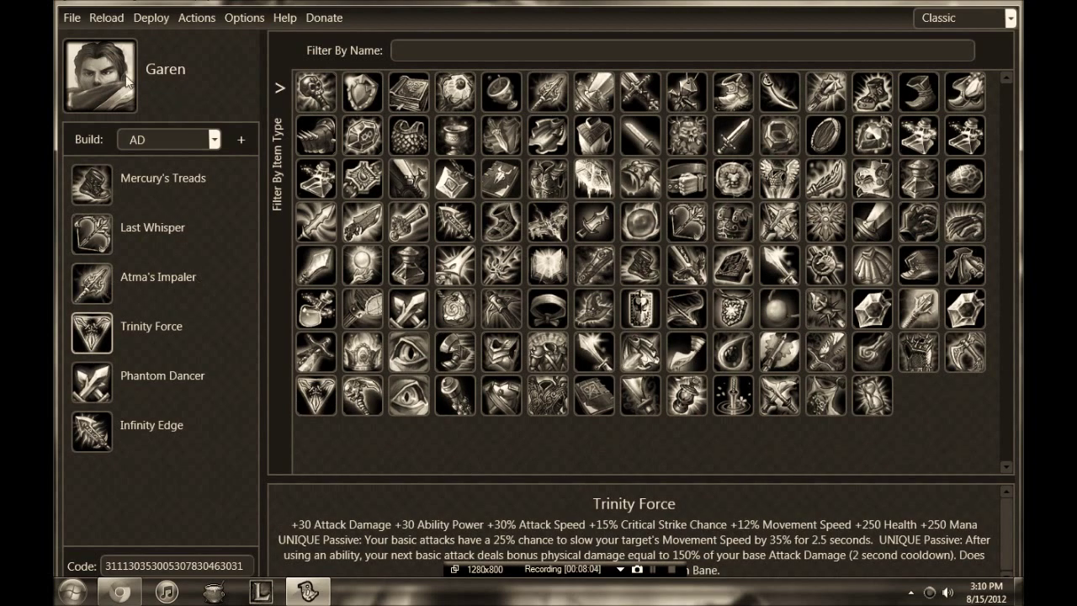
Step: Save the item builds as WIP on Local Disk (D:) in LRI format, replacing the existing file
click(197, 143)
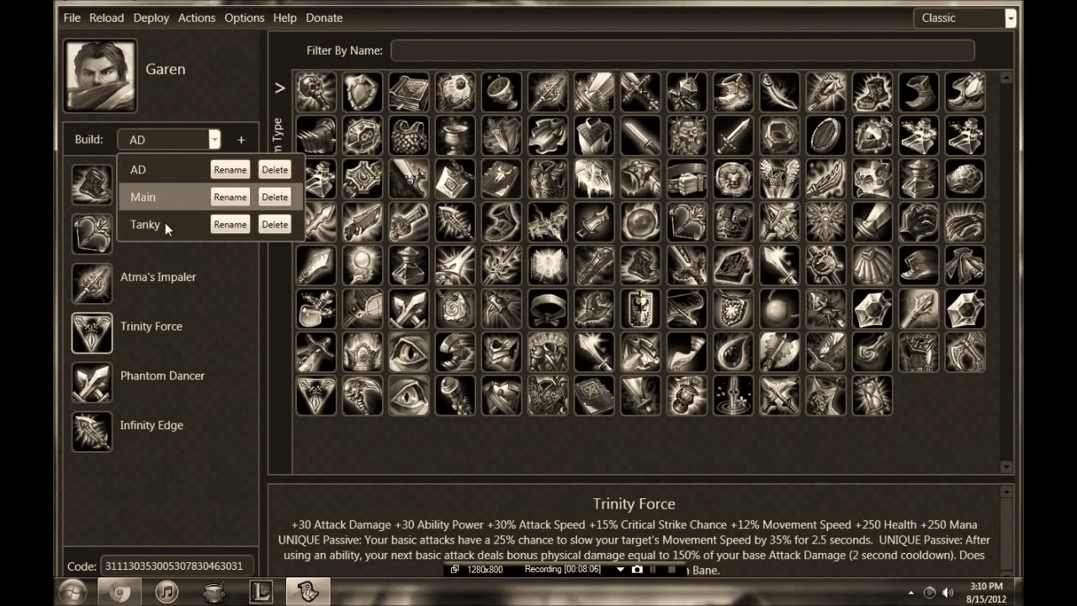
click(201, 142)
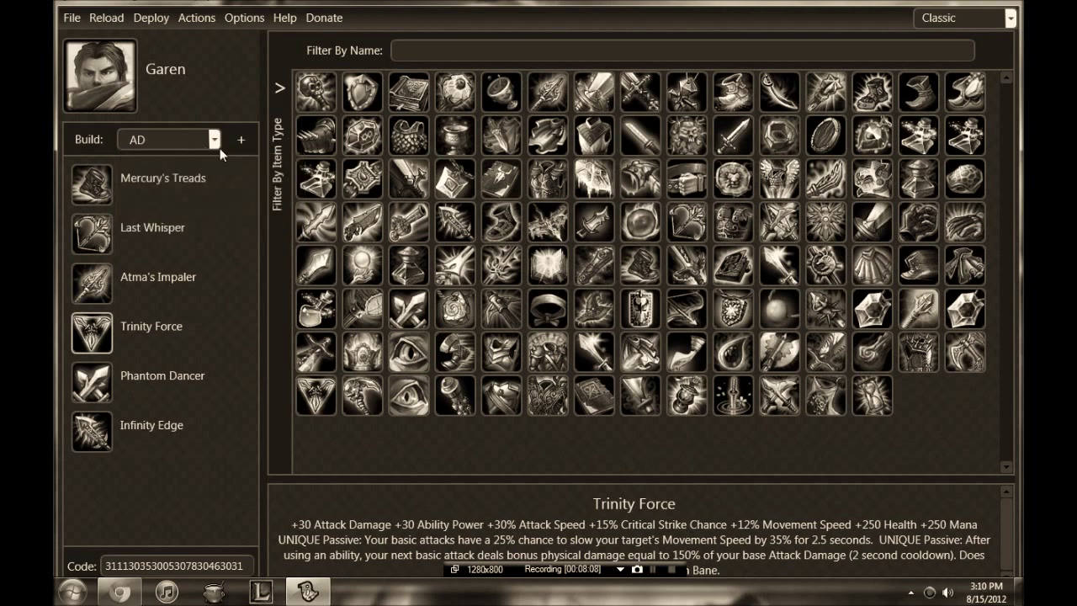
click(67, 18)
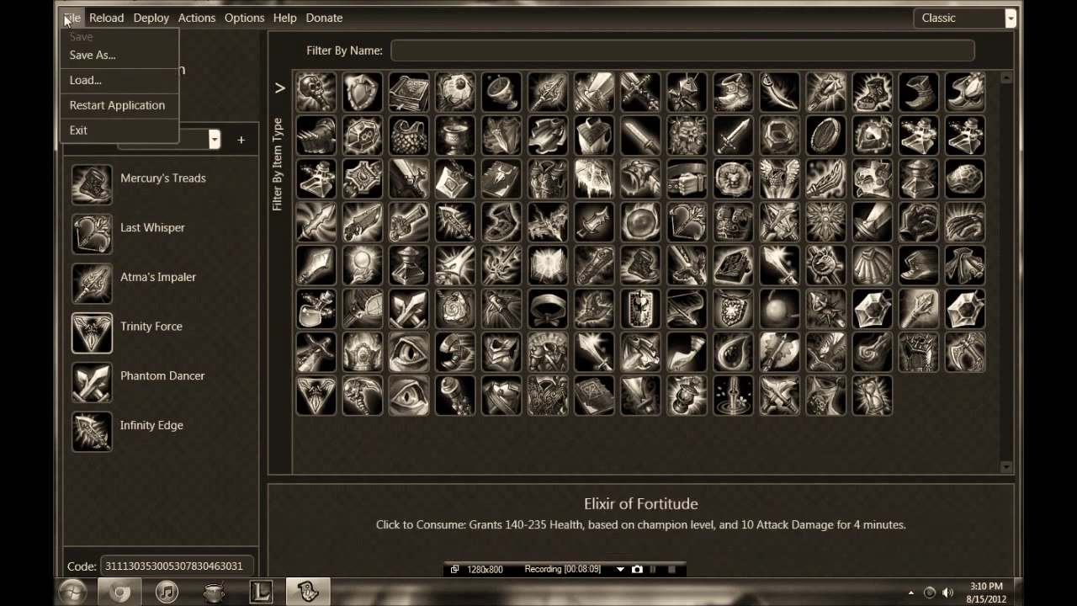
click(102, 60)
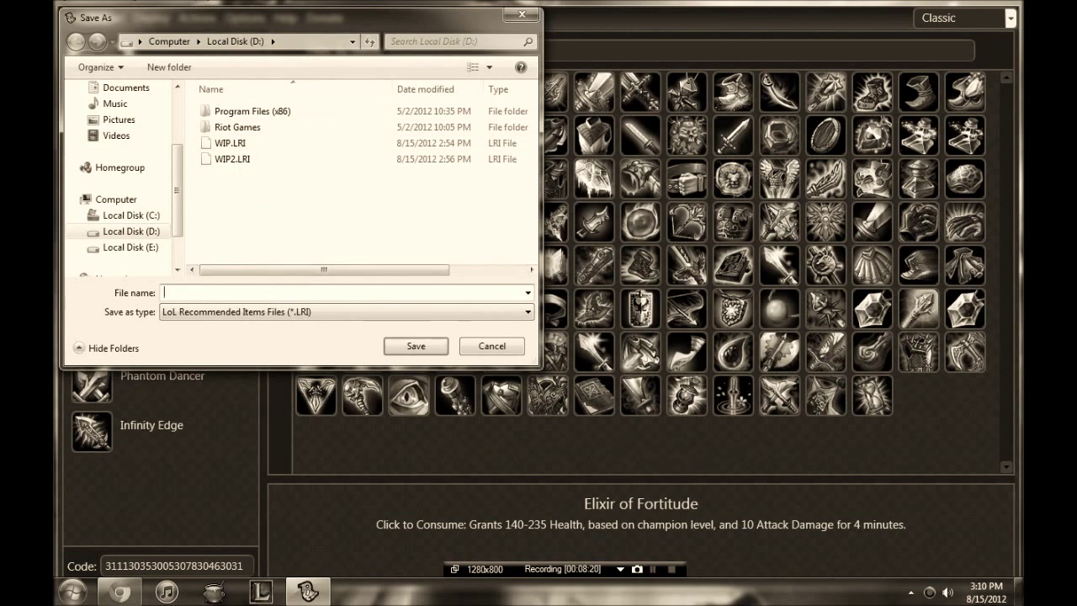
text(WIP)
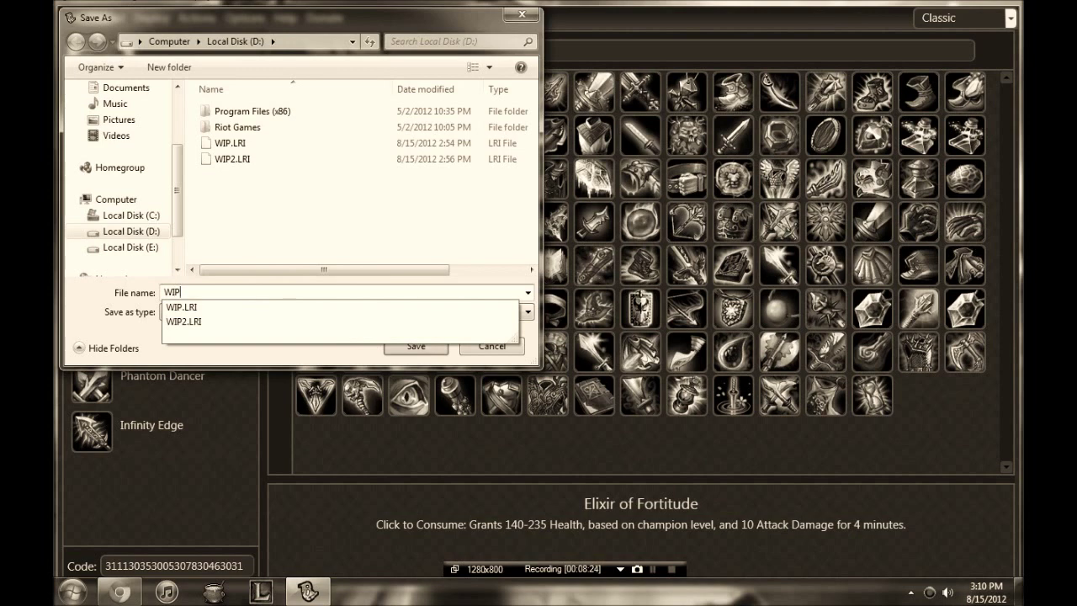
key(Return)
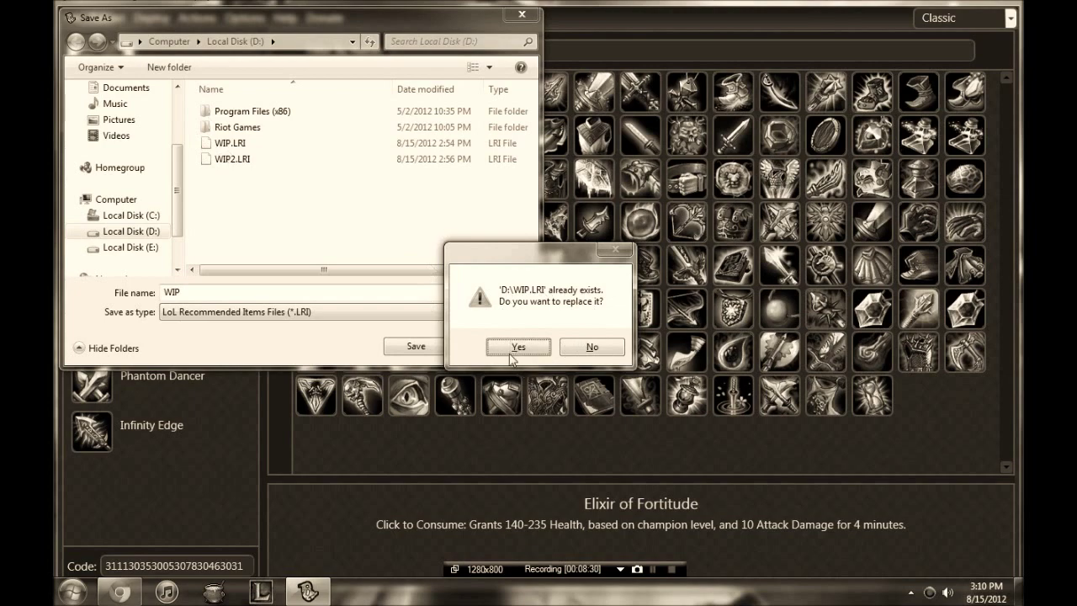
key(Return)
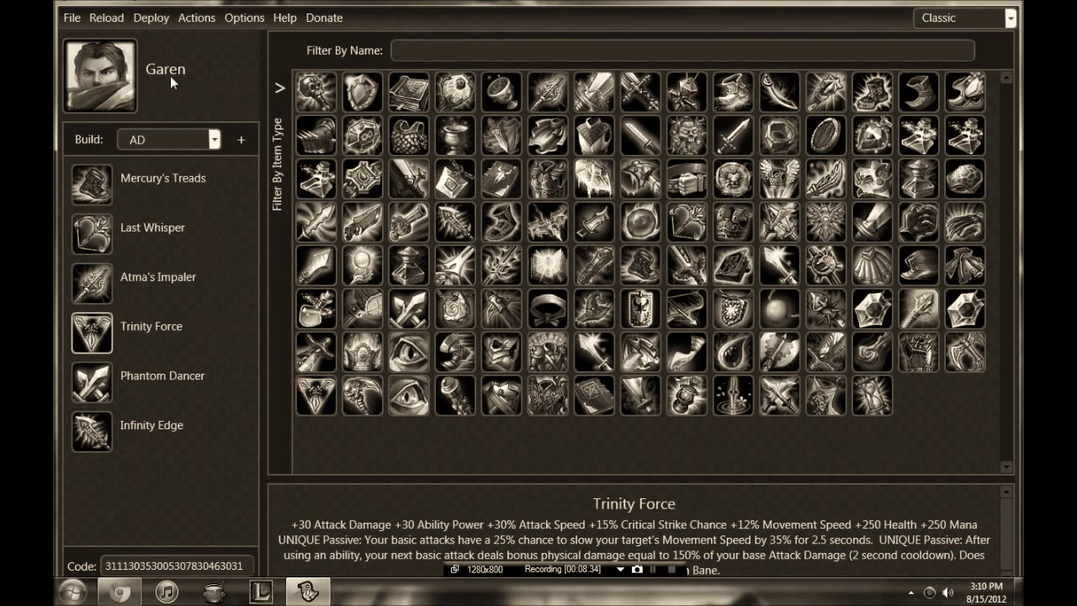
Step: View Garen's Tanky build for comparison and return to his AD build
click(215, 140)
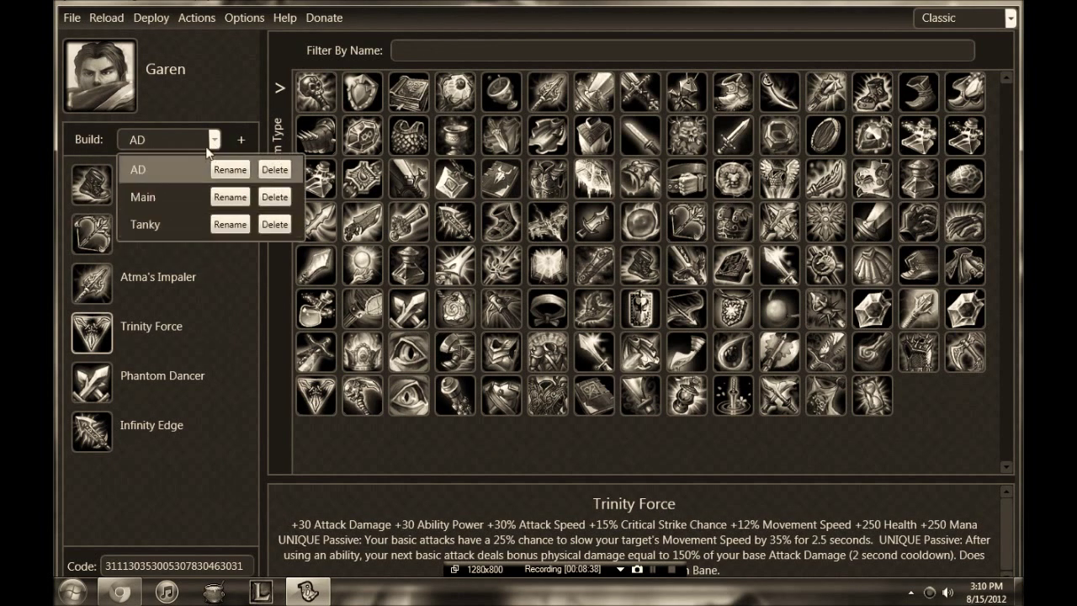
click(194, 169)
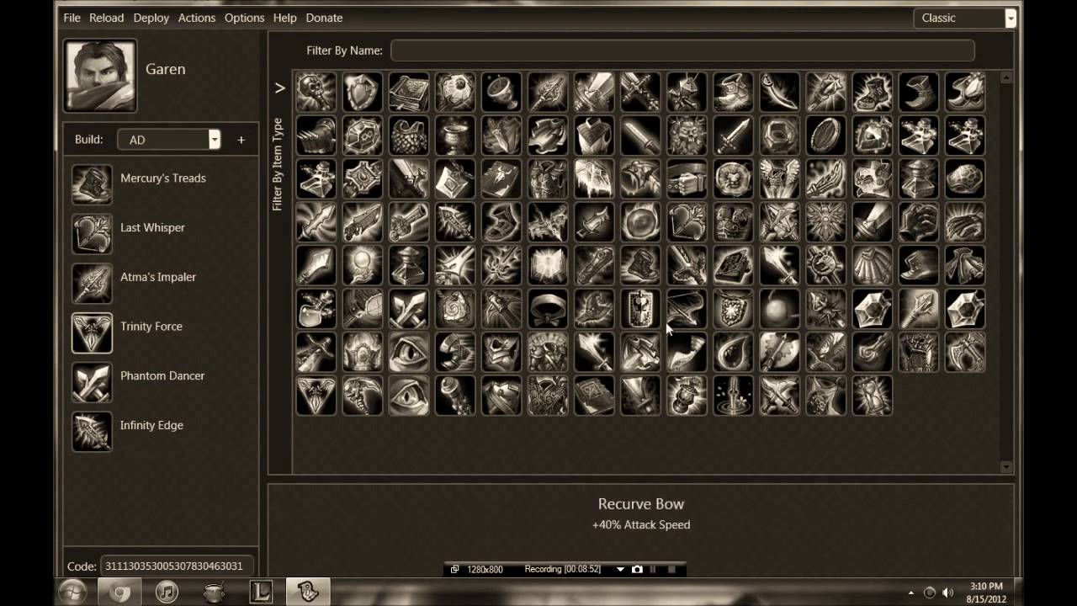
click(197, 143)
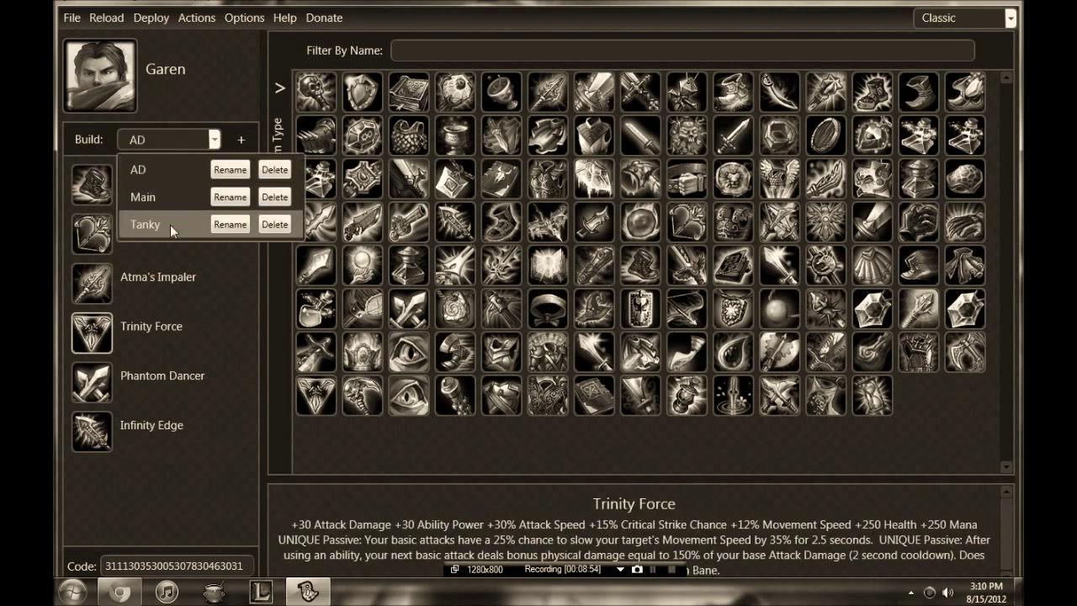
click(170, 225)
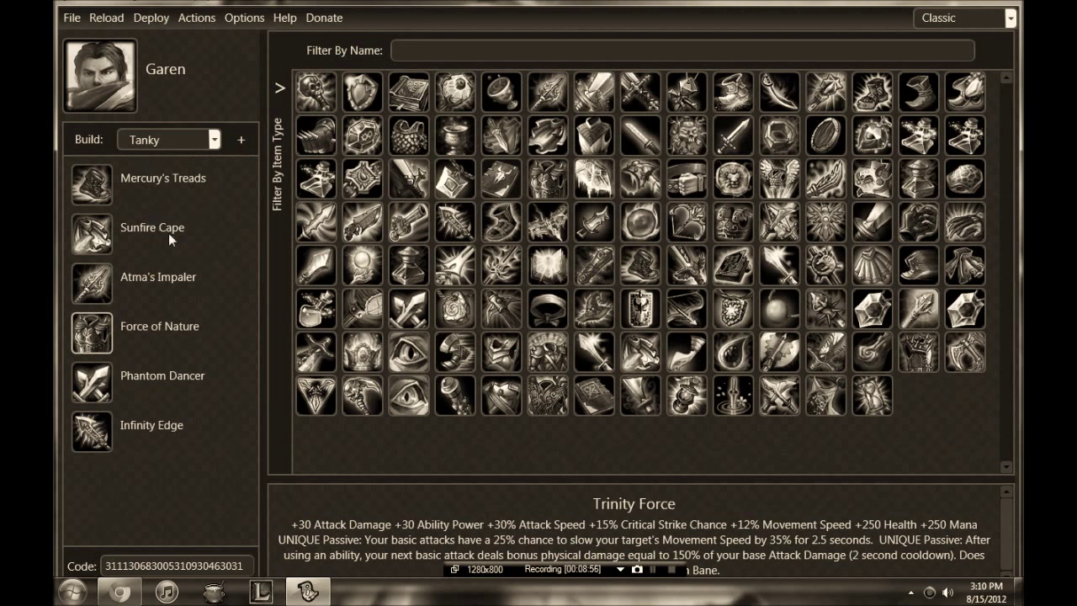
click(199, 142)
click(187, 172)
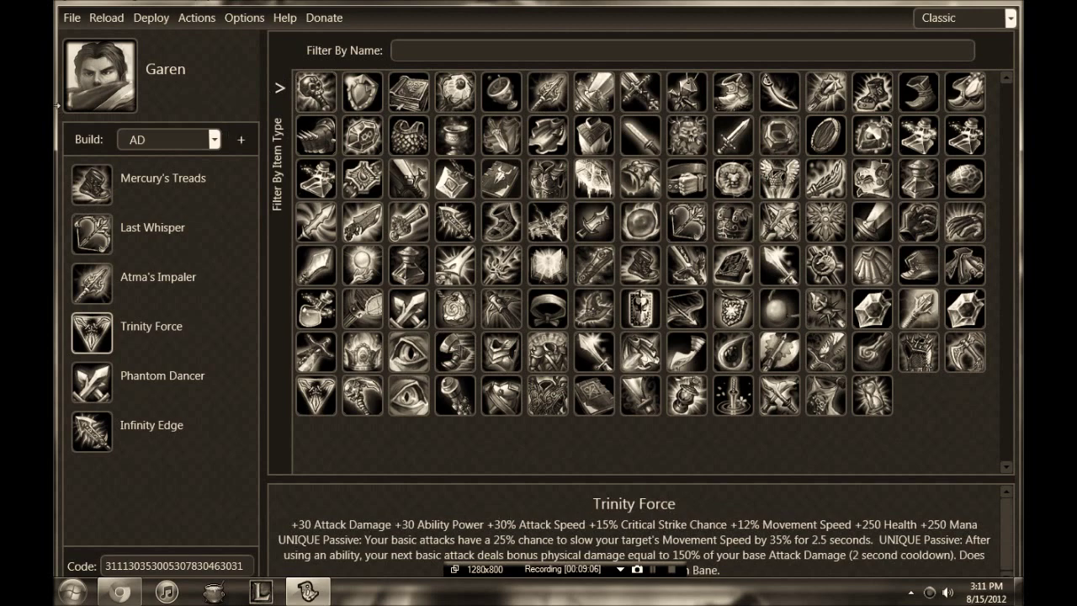
Step: Choose Garen's AD build and deploy the Classic items to the game
click(183, 137)
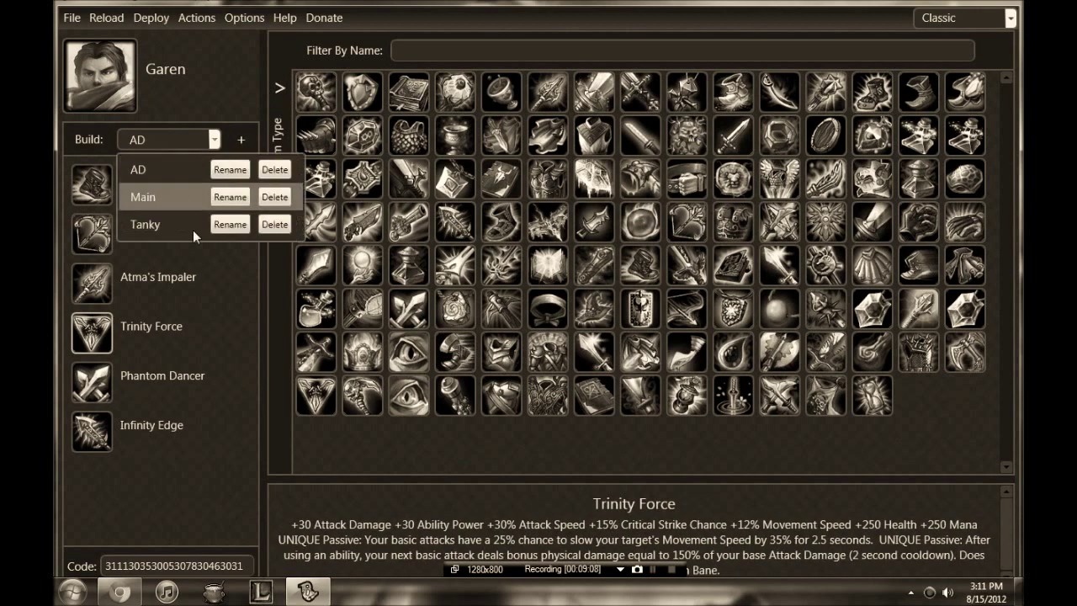
click(152, 168)
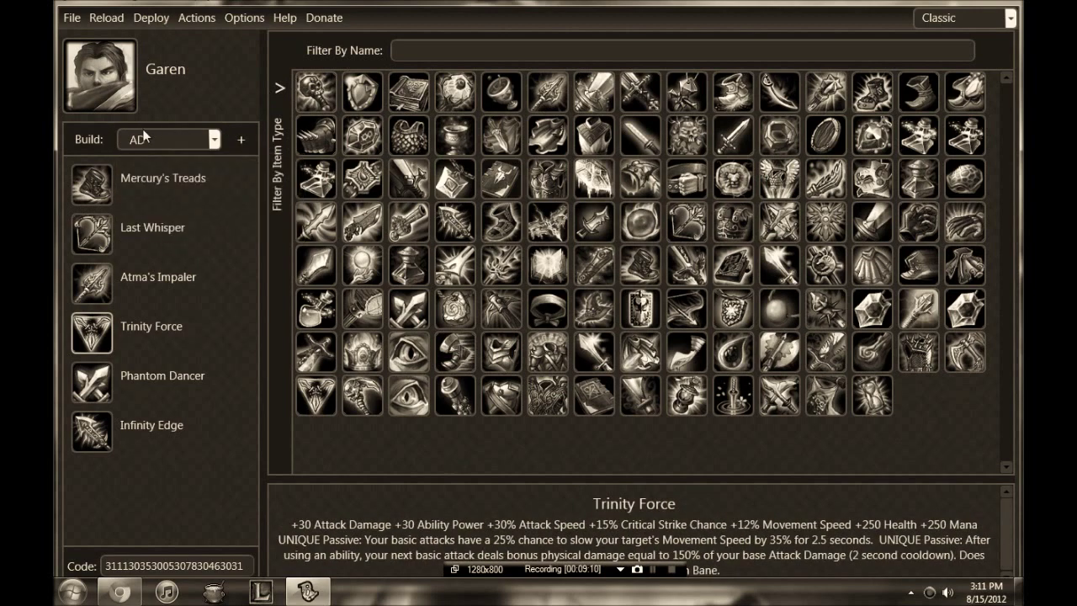
click(155, 20)
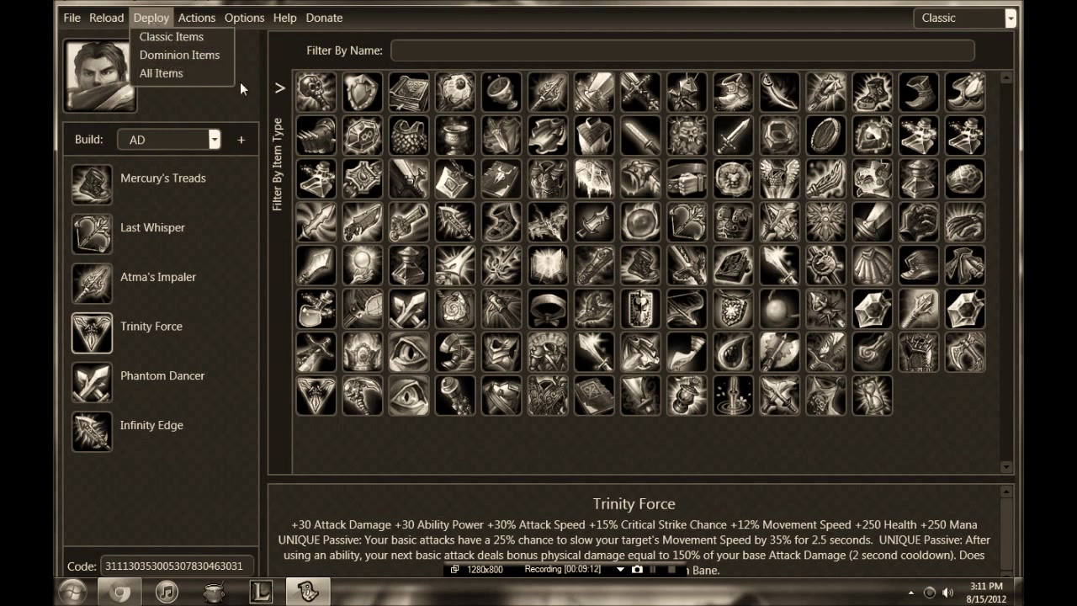
click(162, 36)
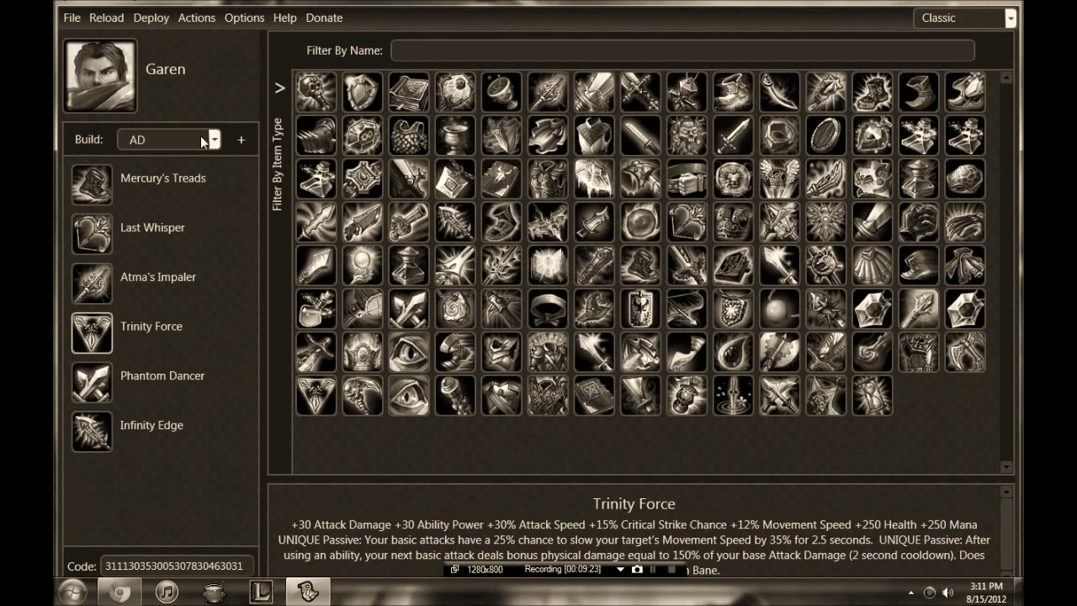
Step: Examine Garen's build list, the file and help commands, and the options for updates, saving on deployment and LRI file changes
click(200, 135)
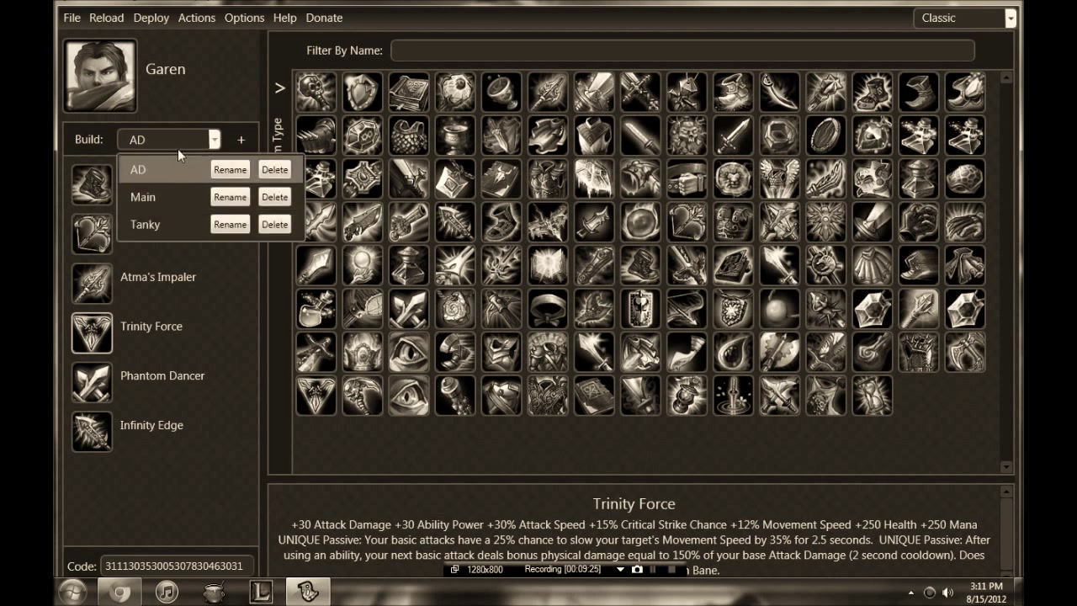
click(189, 140)
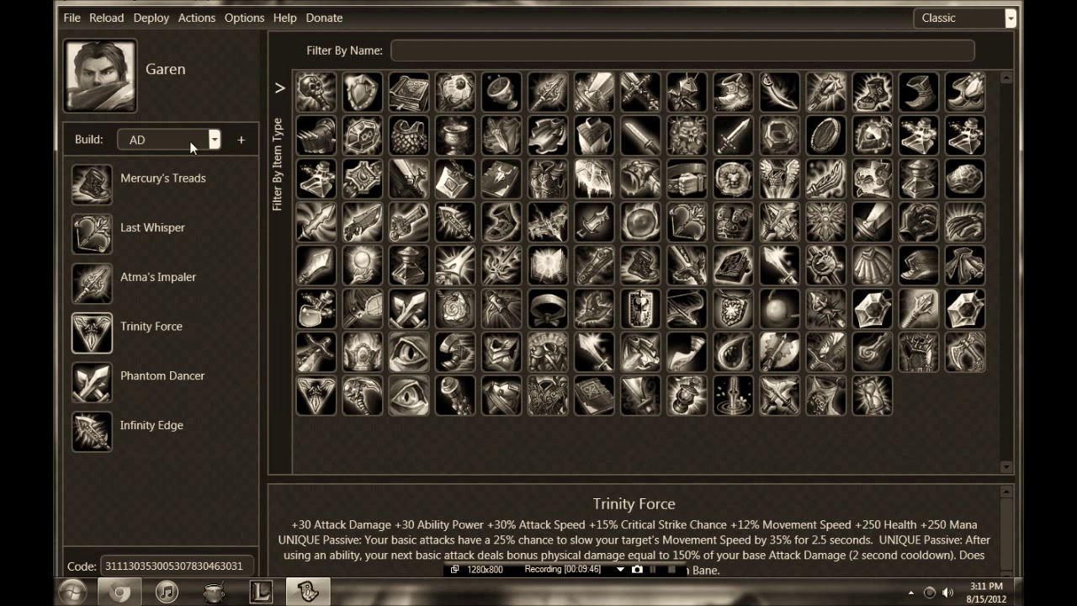
click(74, 21)
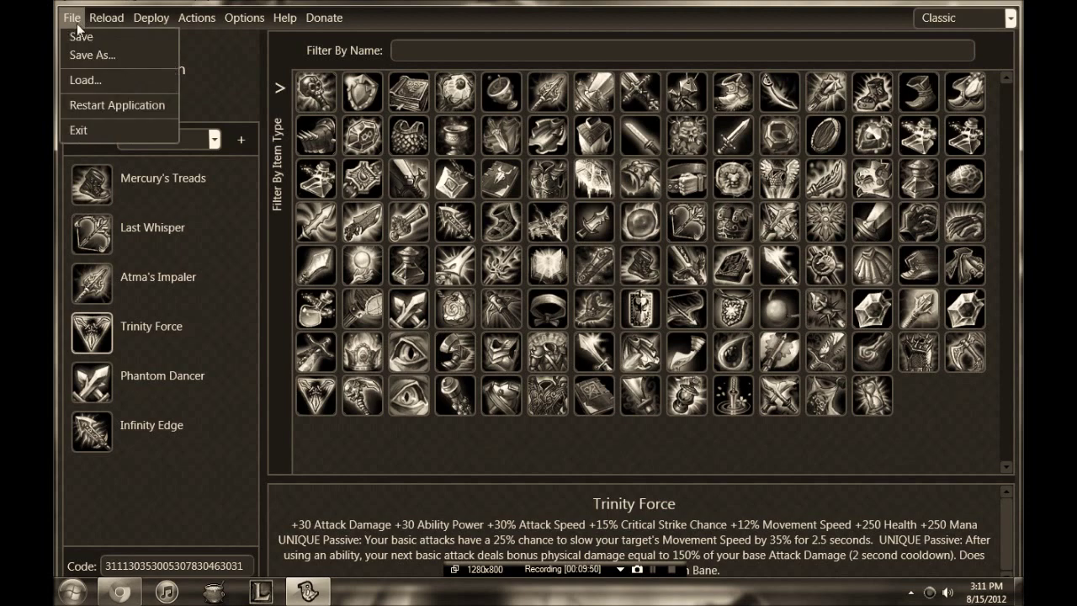
click(73, 17)
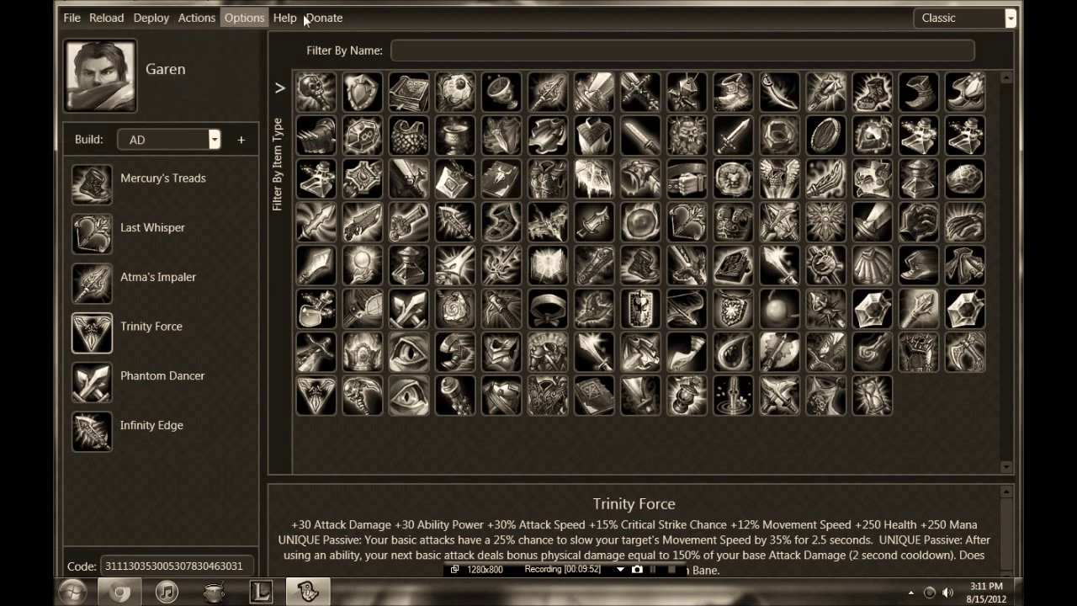
click(249, 20)
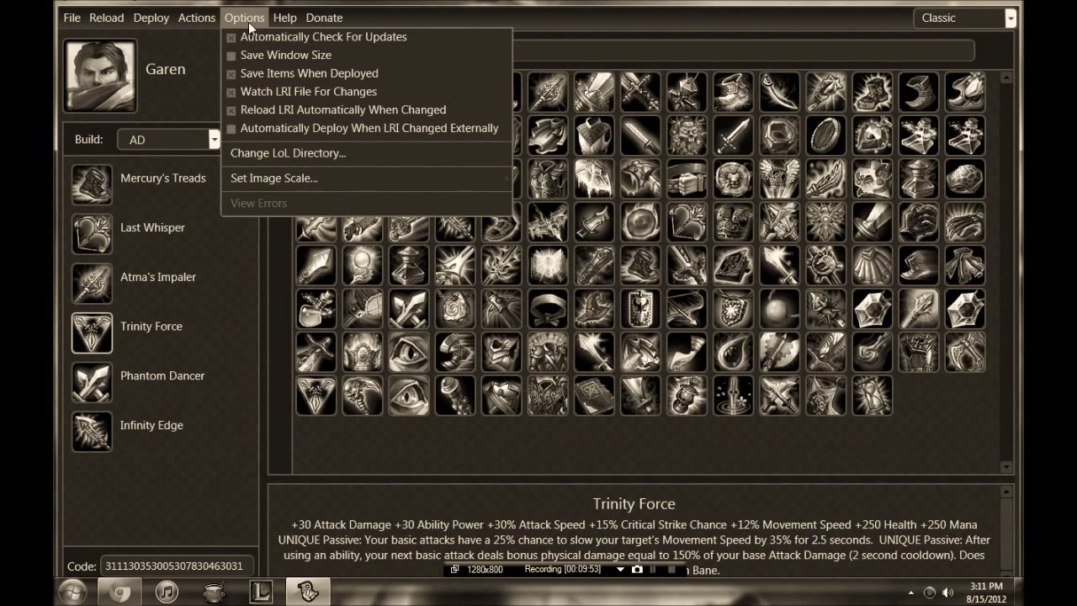
click(249, 22)
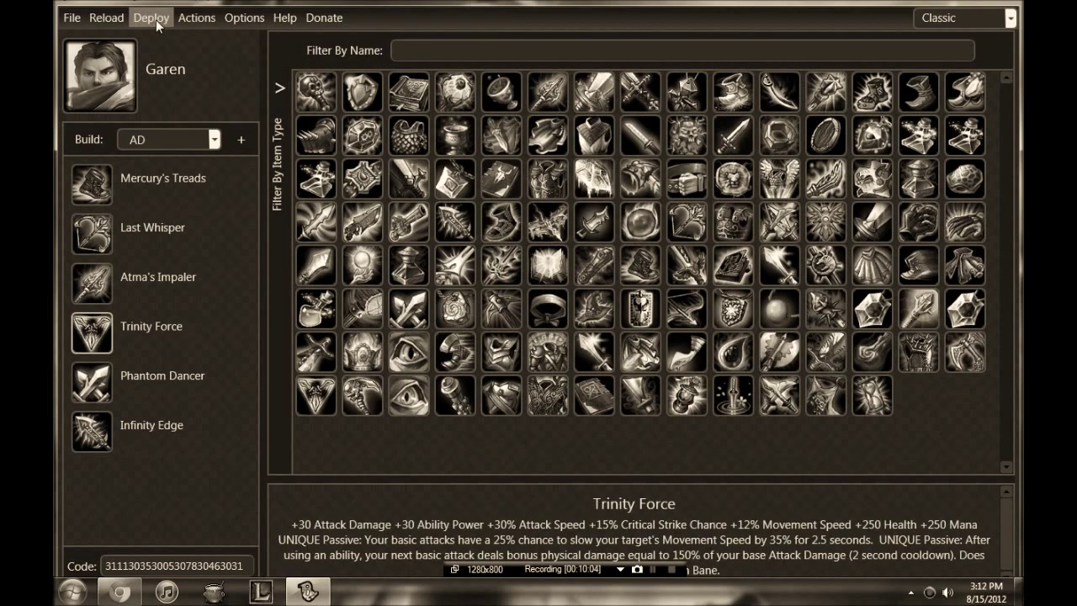
click(244, 18)
click(284, 21)
click(285, 21)
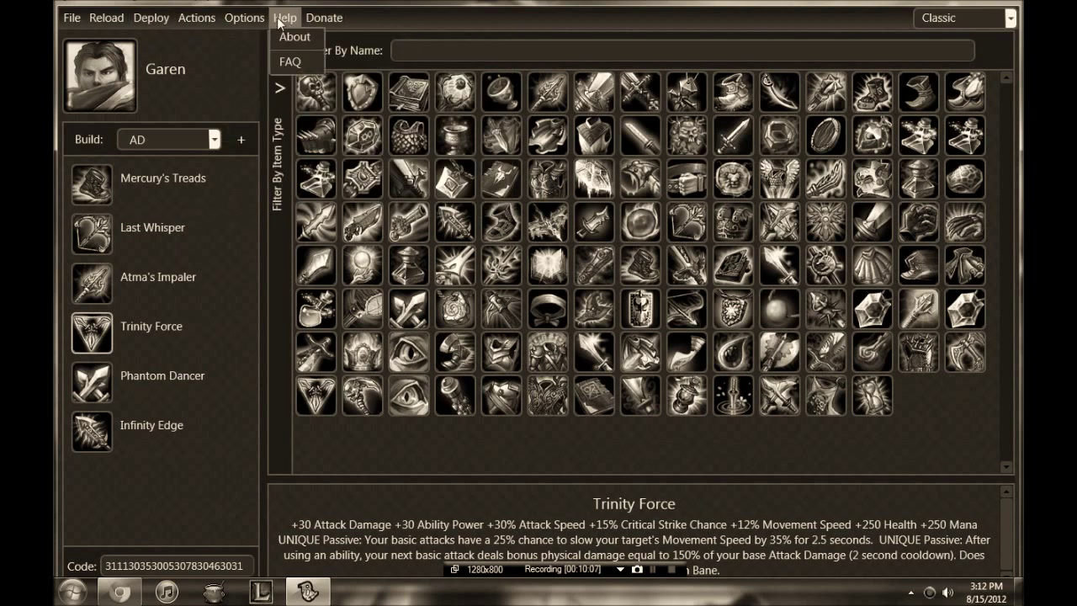
mouse_move(244, 17)
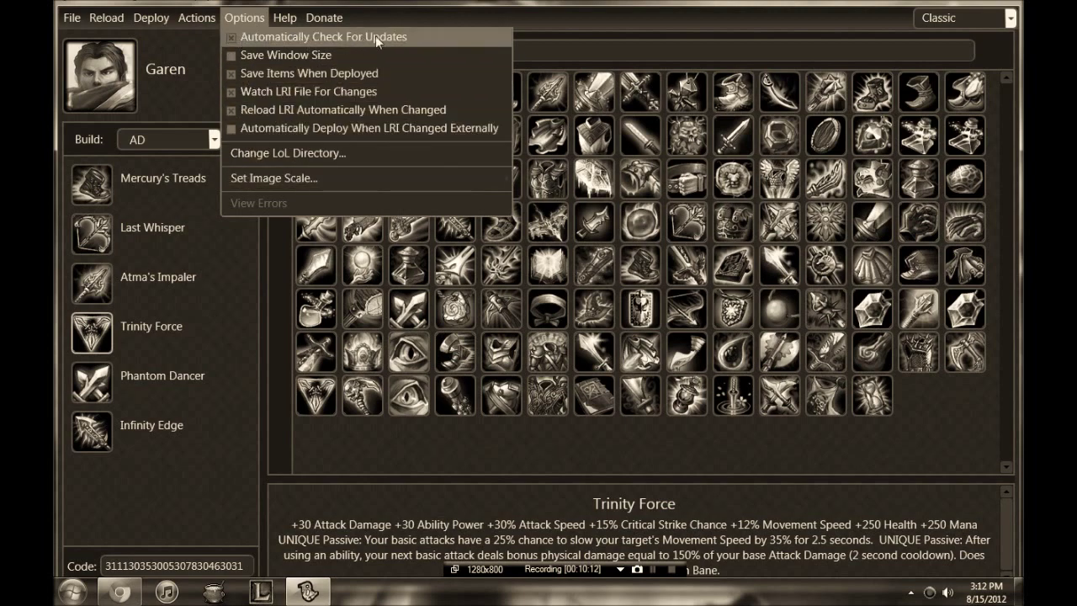
click(237, 18)
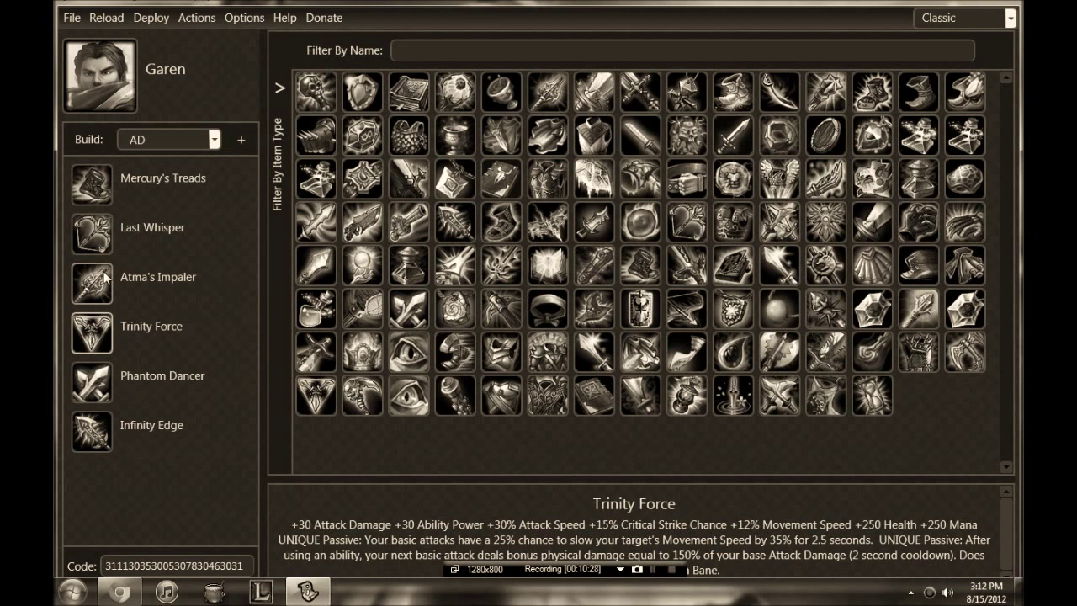
Step: Load the item builds from the file D:\WIP.LRI
click(69, 18)
click(71, 19)
click(71, 19)
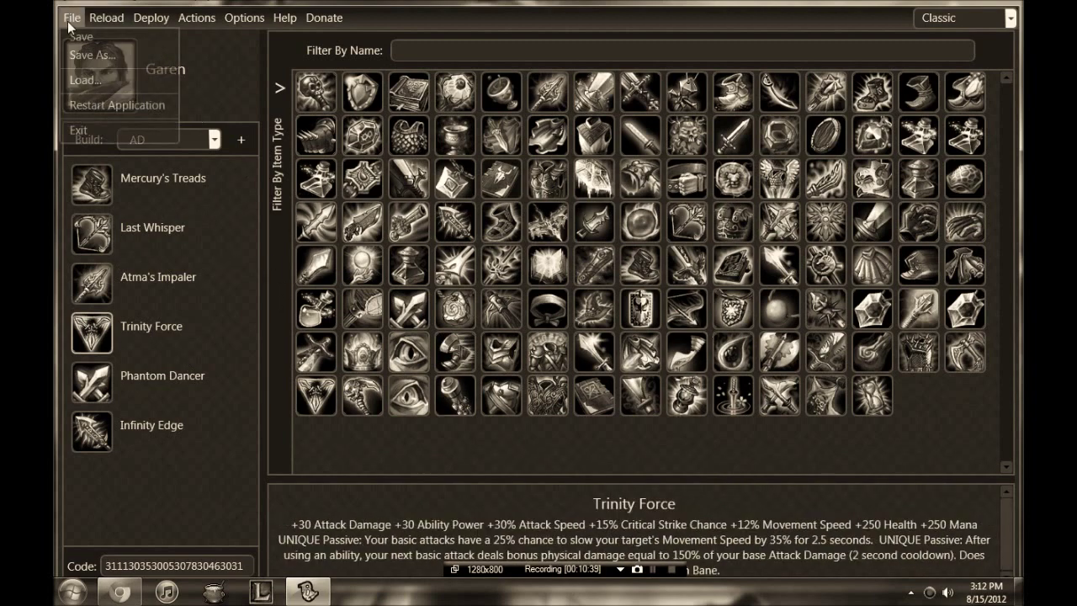
click(93, 81)
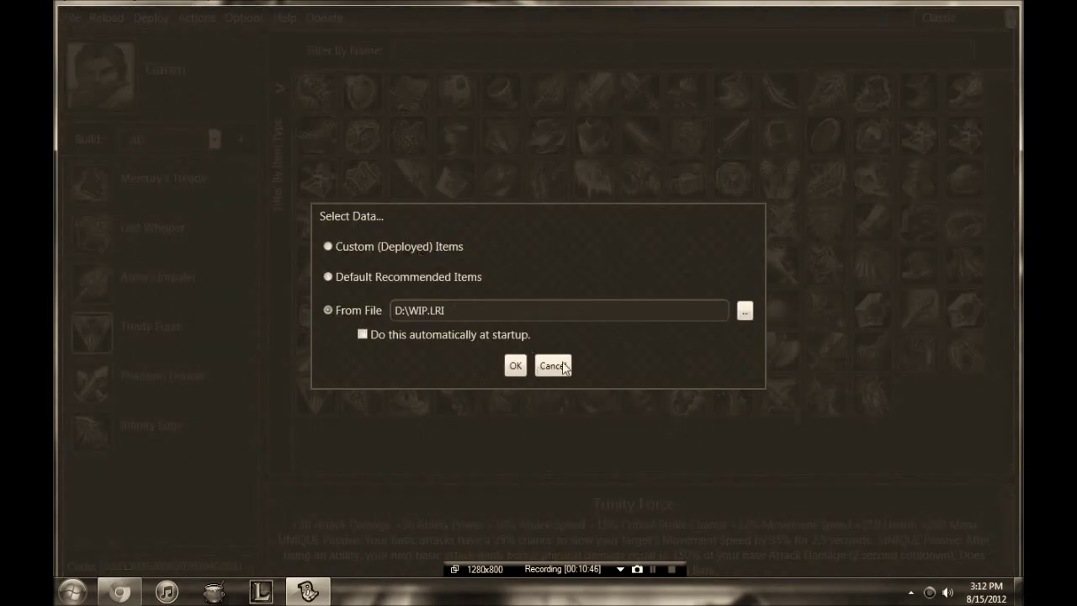
click(516, 366)
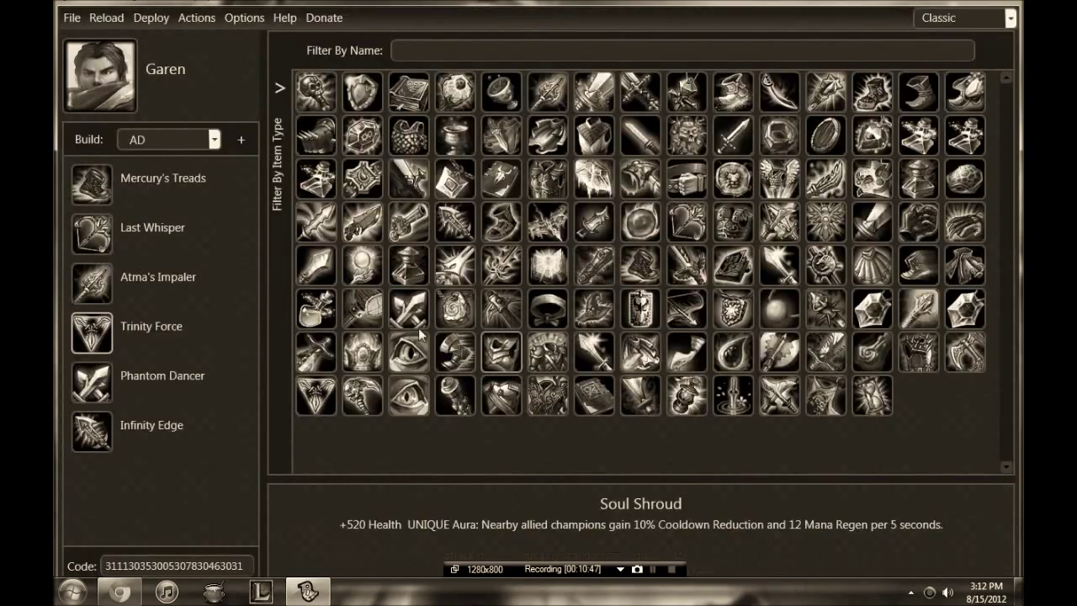
click(145, 25)
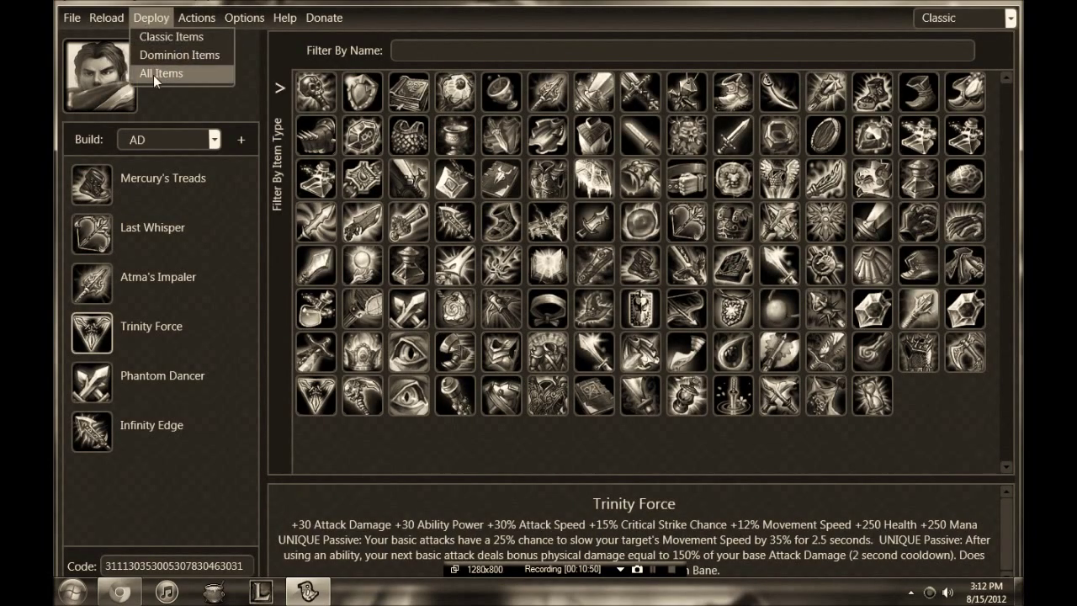
click(145, 17)
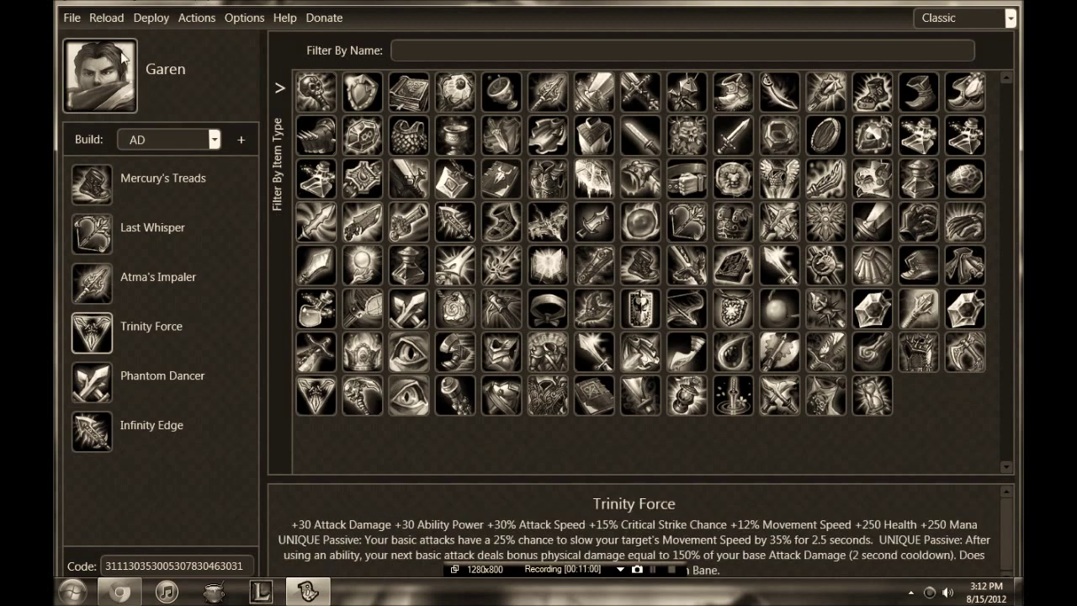
Step: Load the data from D:\WIP.LRI again, with automatic loading at startup enabled
click(73, 20)
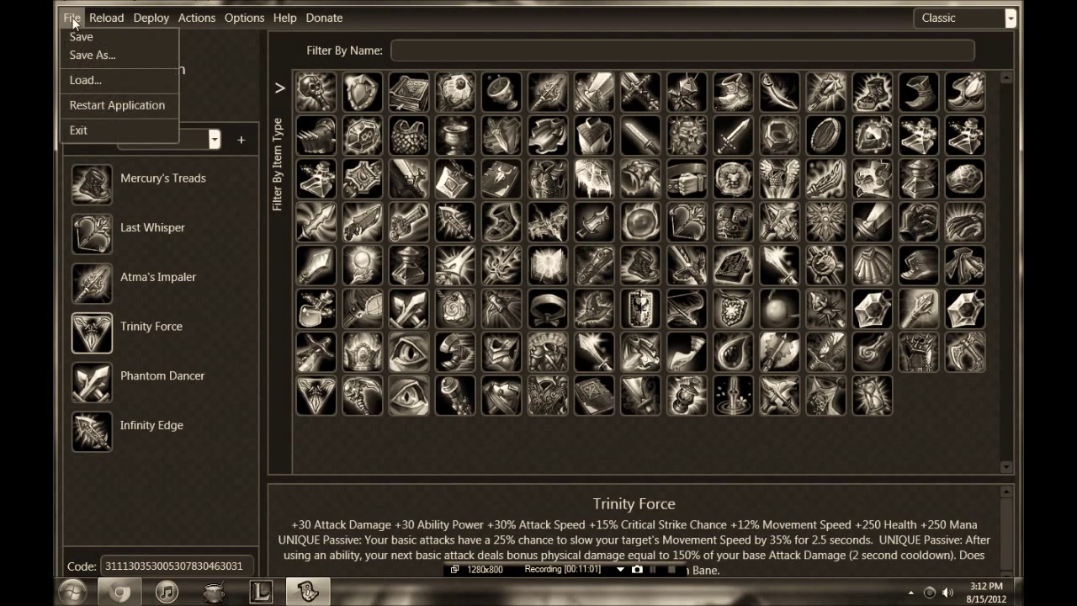
click(86, 77)
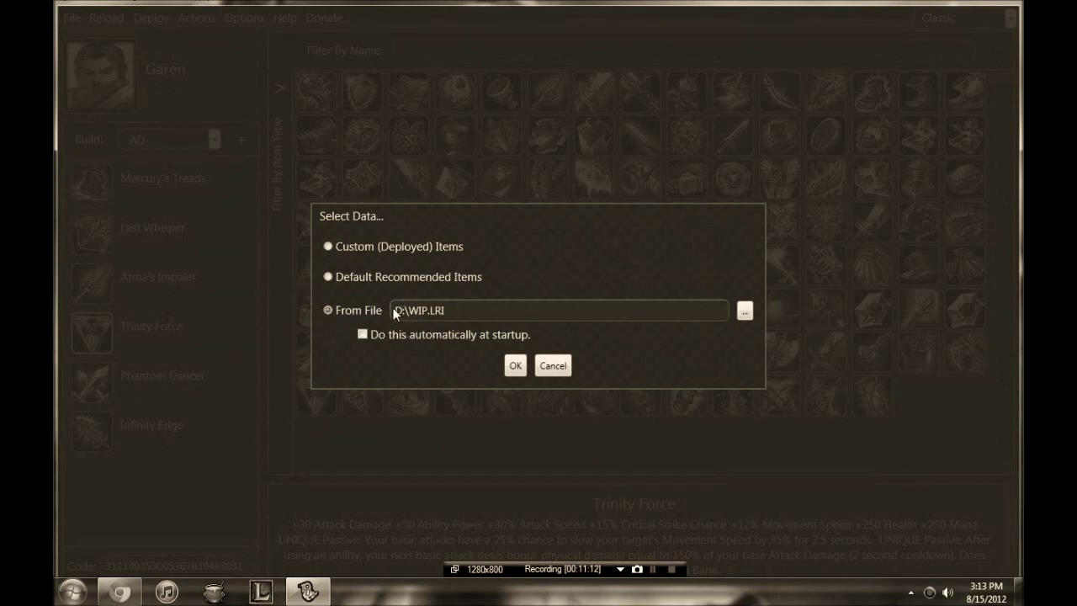
drag(396, 310, 454, 309)
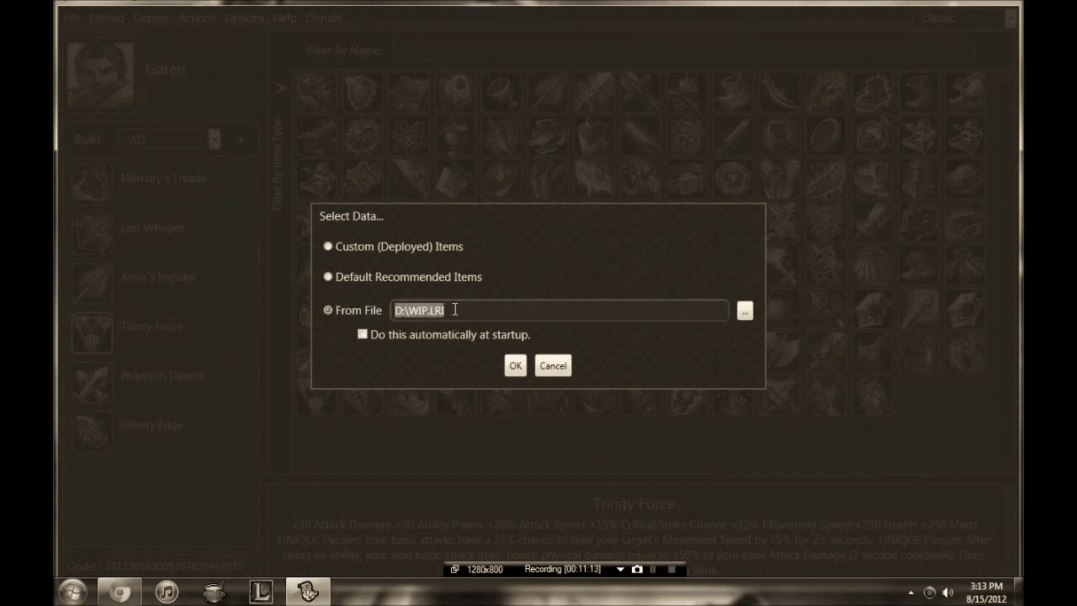
click(326, 310)
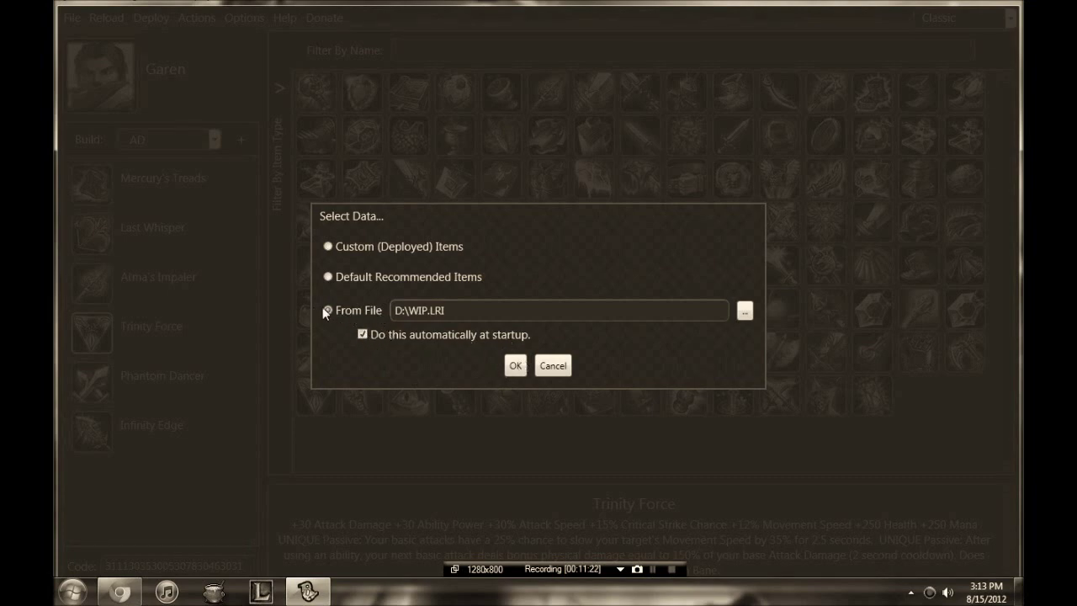
click(516, 365)
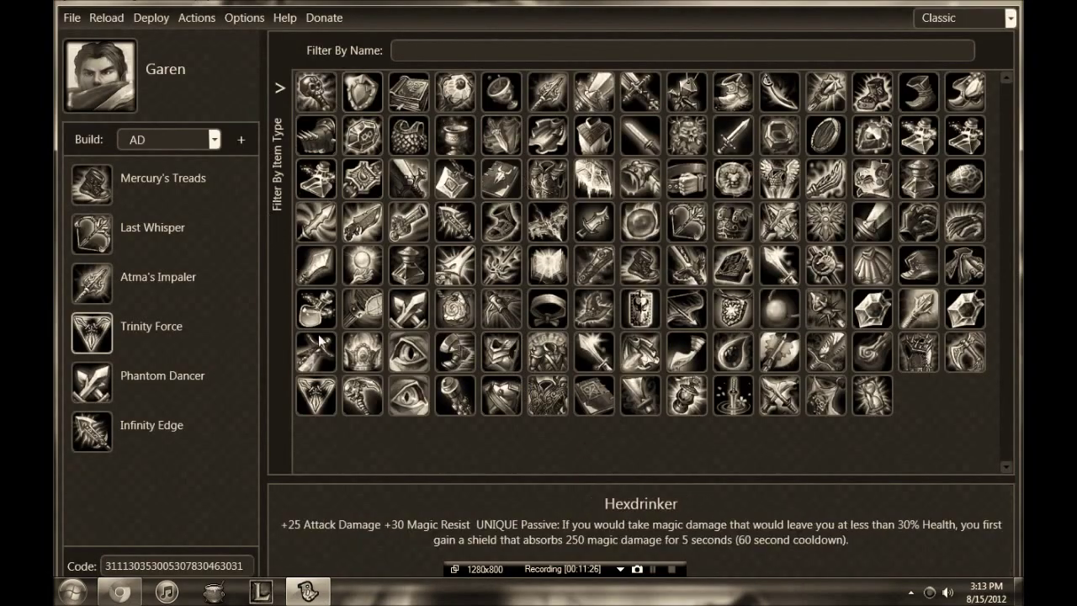